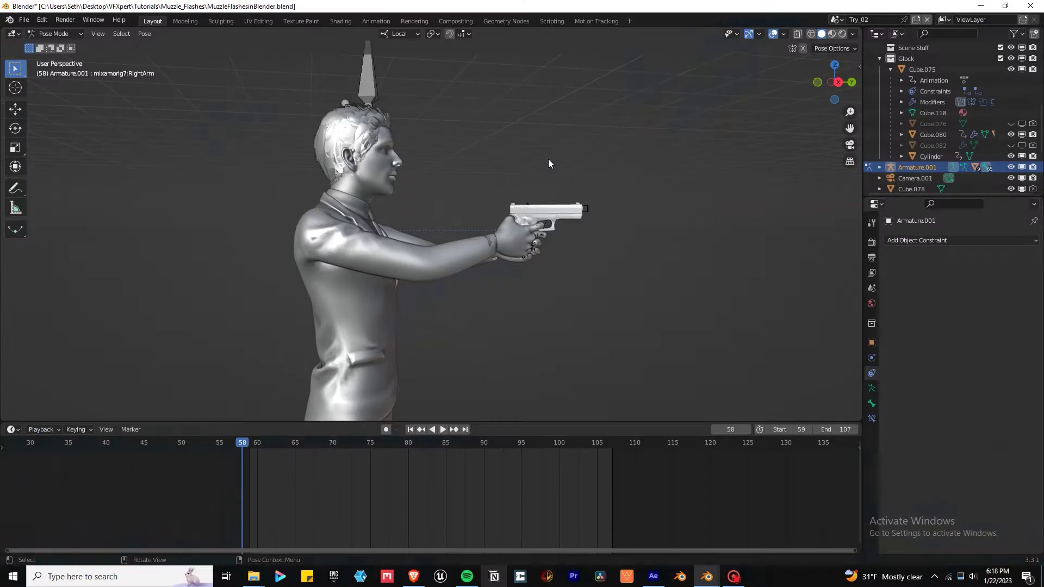
{"action": "key", "text": "r"}
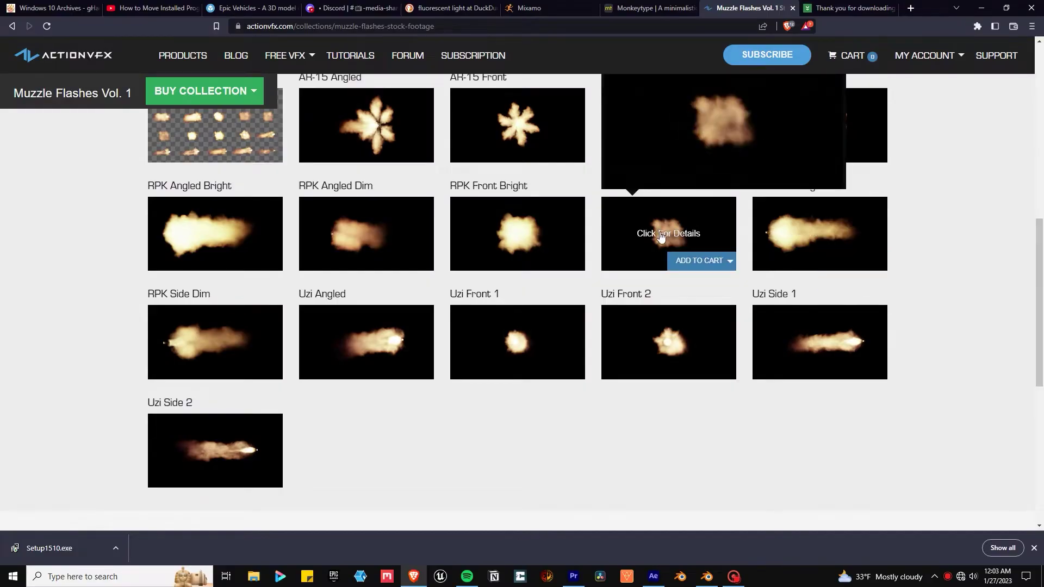
{"action": "mouse_move", "coordinate": [673, 356]}
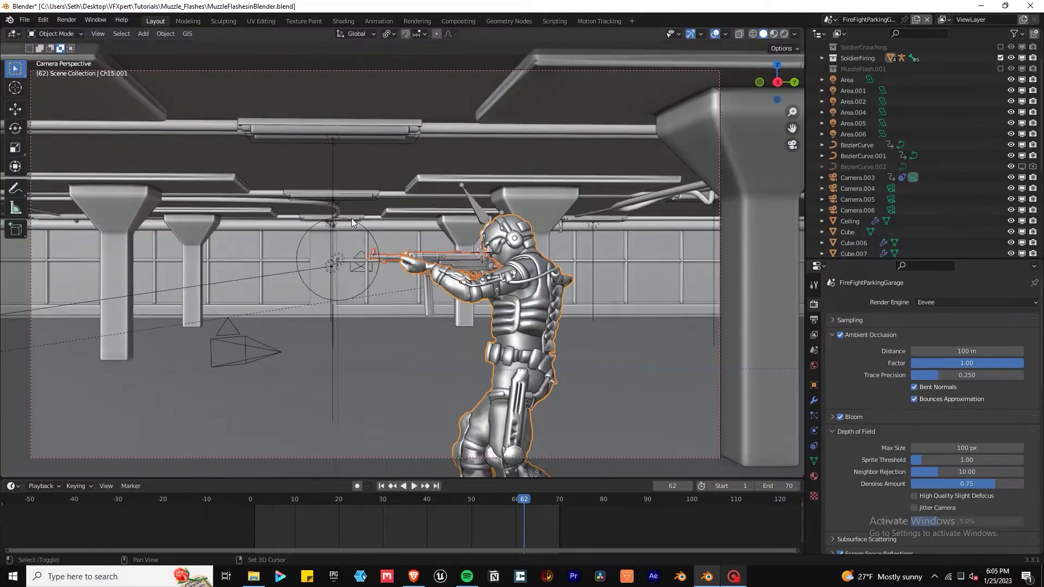
{"action": "key", "text": "slash"}
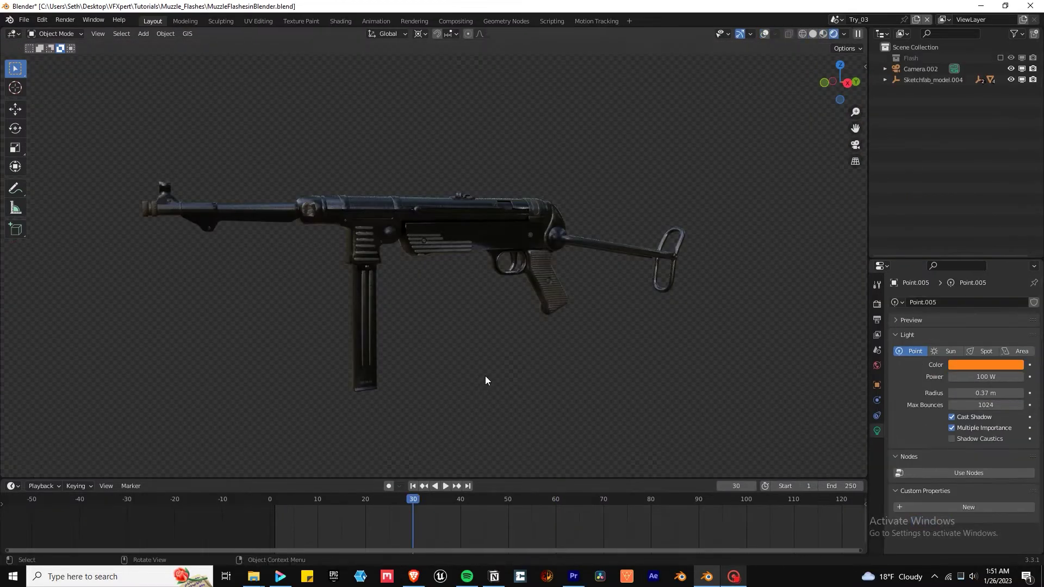
{"action": "middle_click_drag", "start_coordinate": [485, 377], "coordinate": [629, 402]}
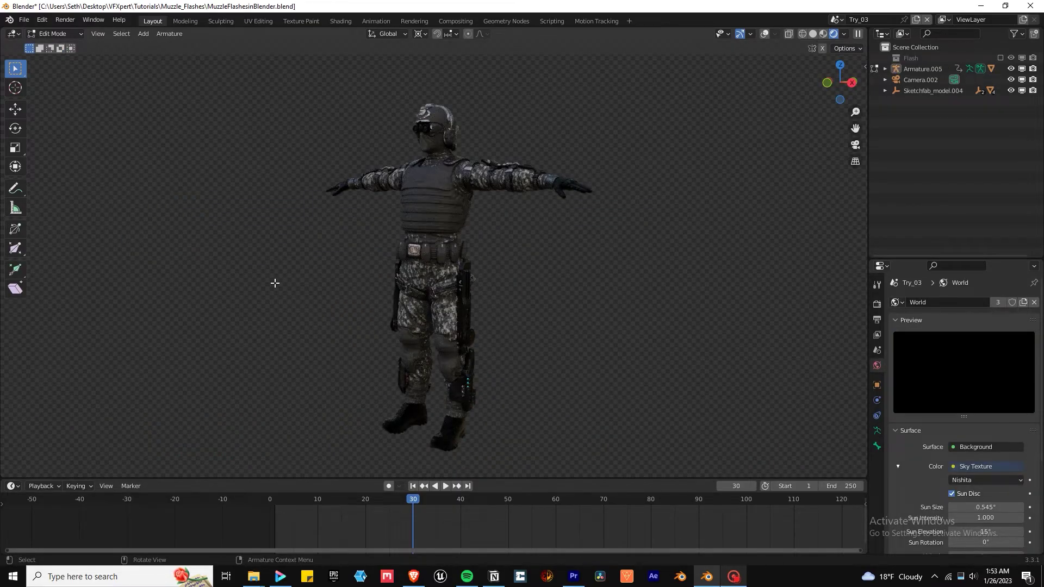
{"action": "middle_click_drag", "start_coordinate": [274, 283], "coordinate": [587, 288]}
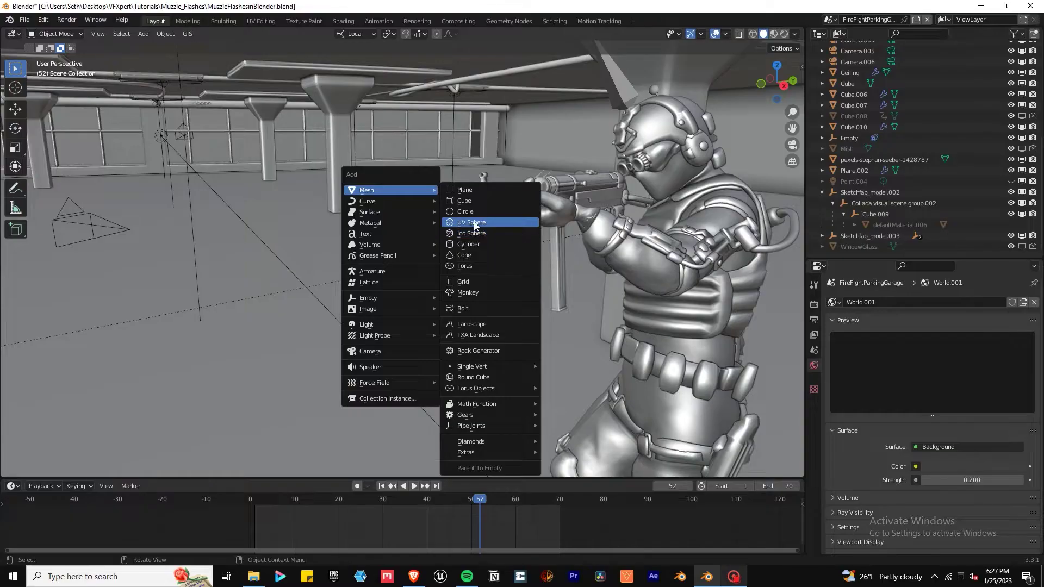
- Add a UV sphere in front of the rifle's muzzle and shape it into a flame form tapering away from the barrel
{"action": "left_click", "coordinate": [473, 218]}
{"action": "key", "text": "s"}
{"action": "left_click", "coordinate": [459, 269]}
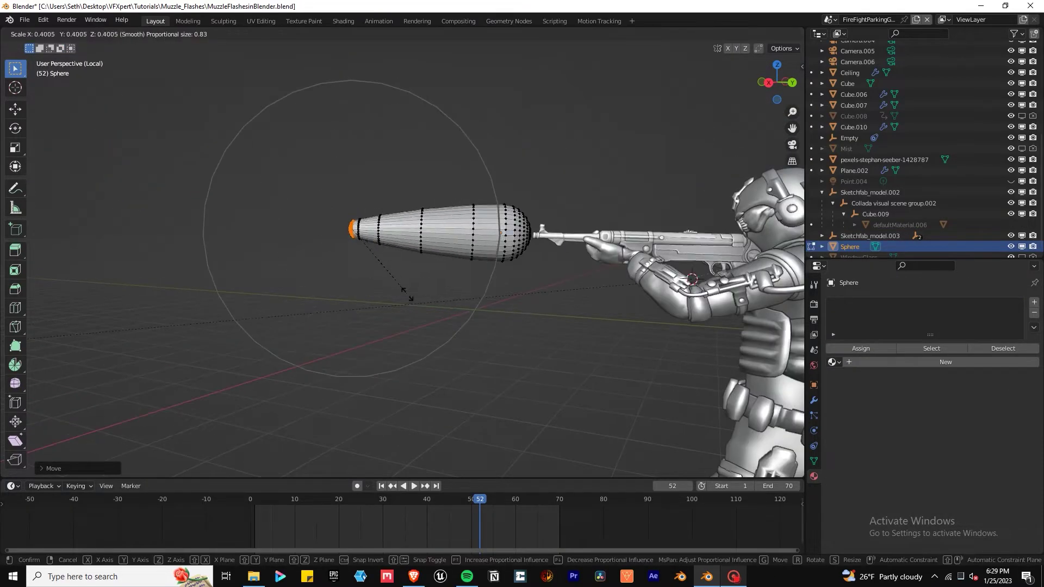
{"action": "left_click", "coordinate": [420, 283]}
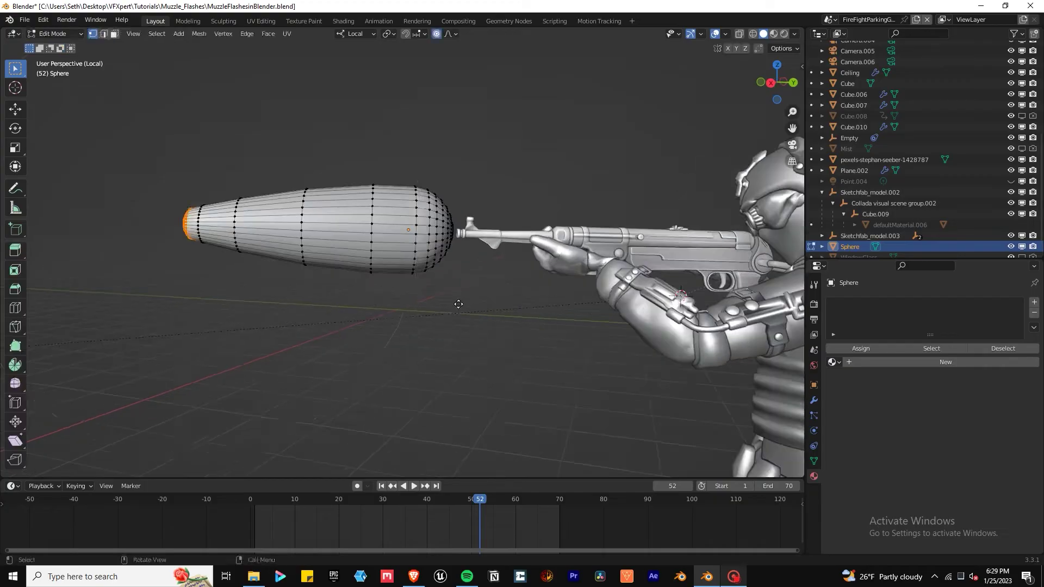
{"action": "key", "text": "s"}
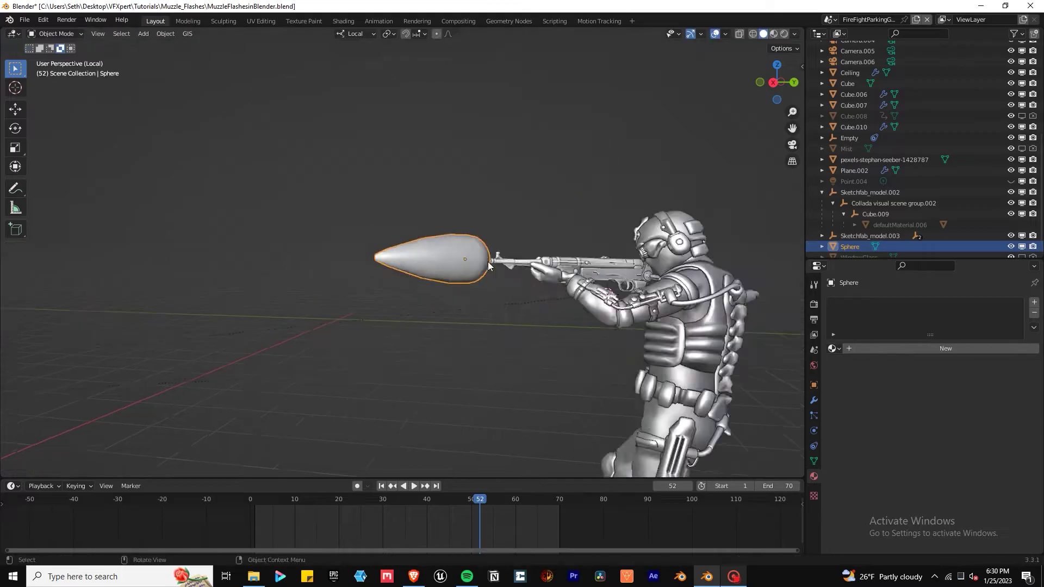
- Add a Displace modifier to the flame-shaped sphere
{"action": "left_click", "coordinate": [835, 348]}
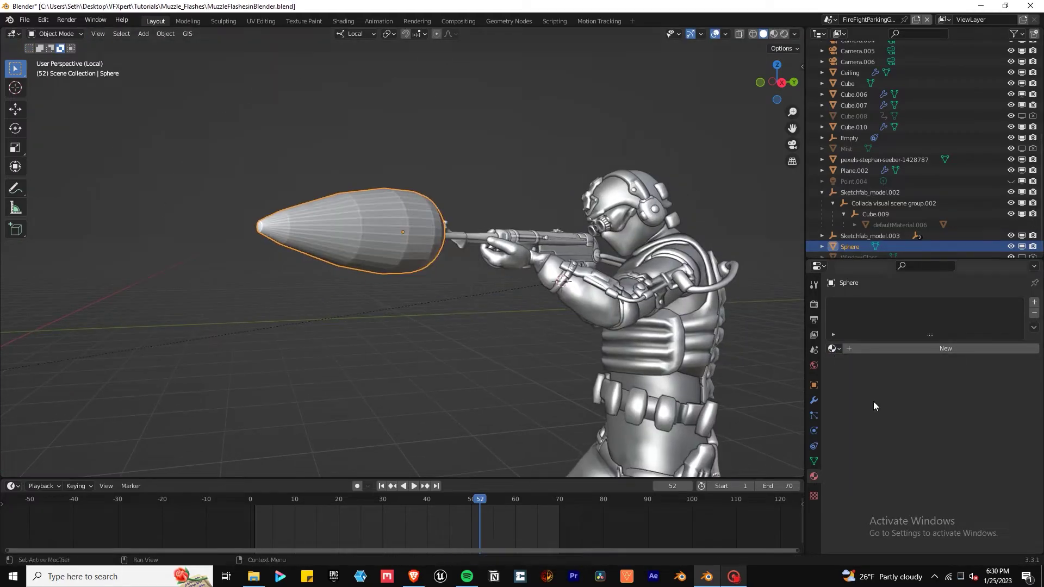
{"action": "left_click", "coordinate": [871, 302]}
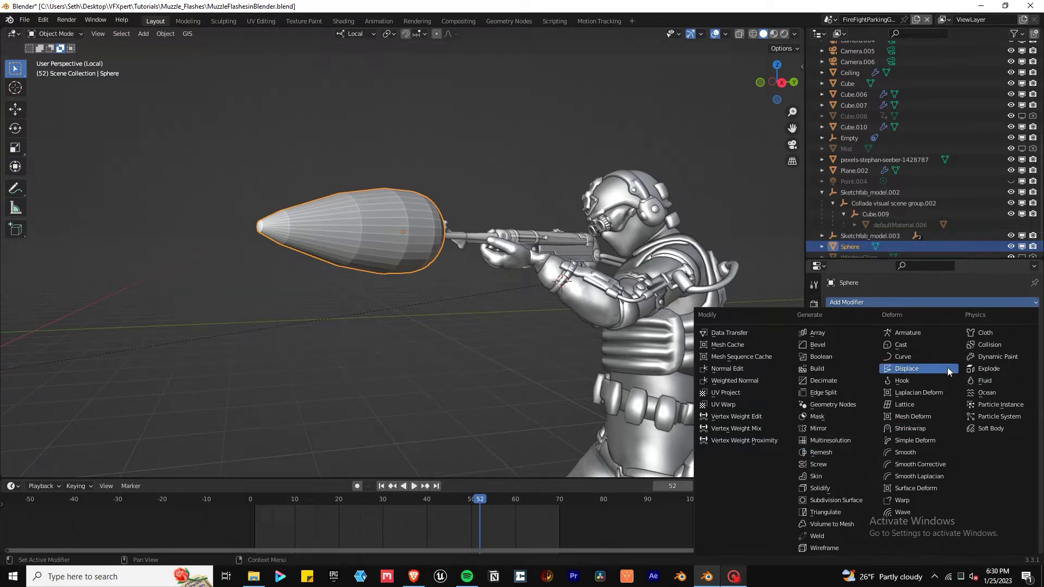
{"action": "left_click", "coordinate": [920, 369]}
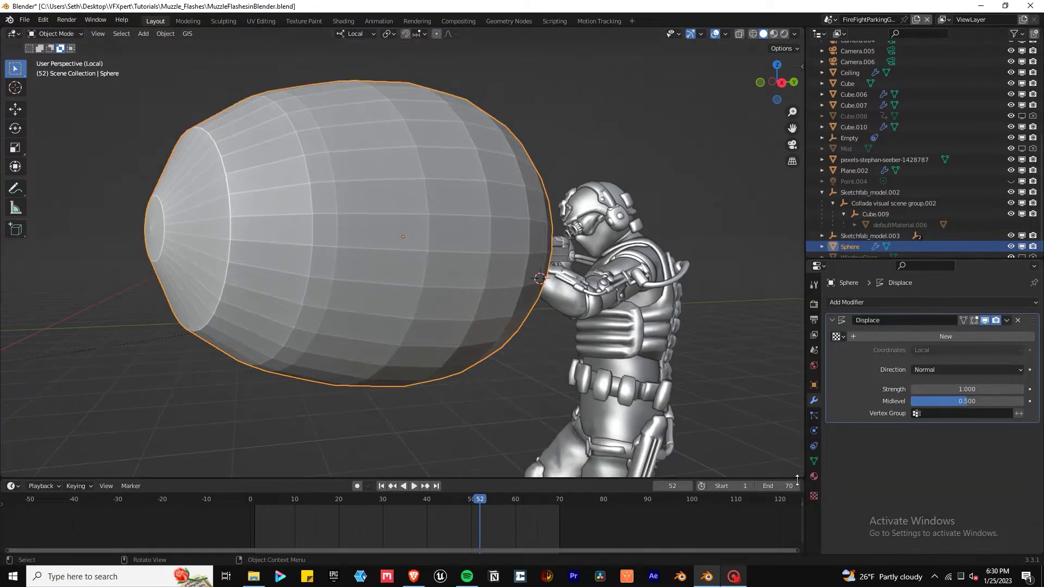
- Create a new texture for the Displace modifier, try the Voronoi type and settle on Clouds
{"action": "left_click", "coordinate": [812, 497]}
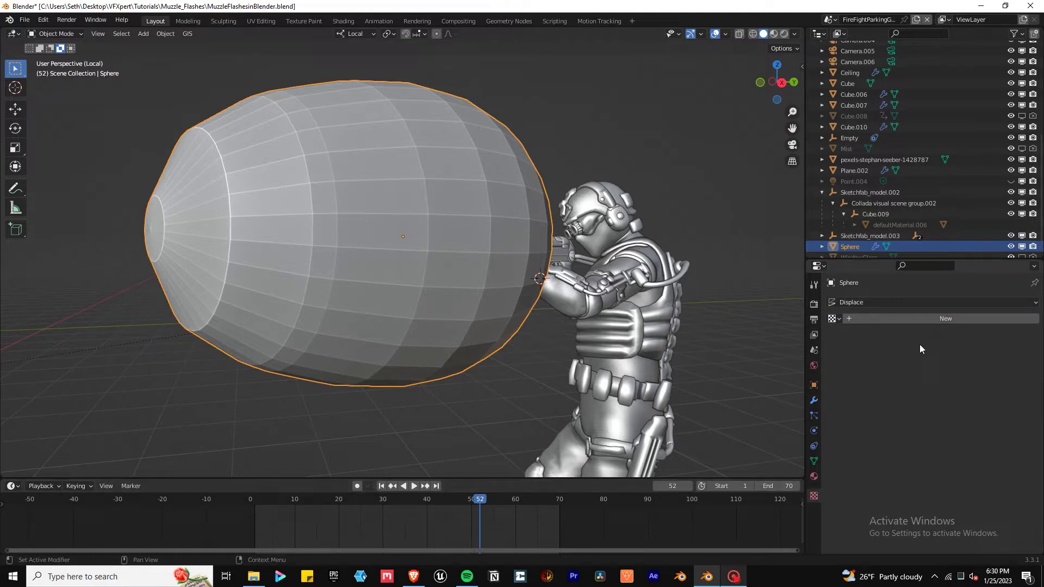
{"action": "left_click", "coordinate": [890, 320]}
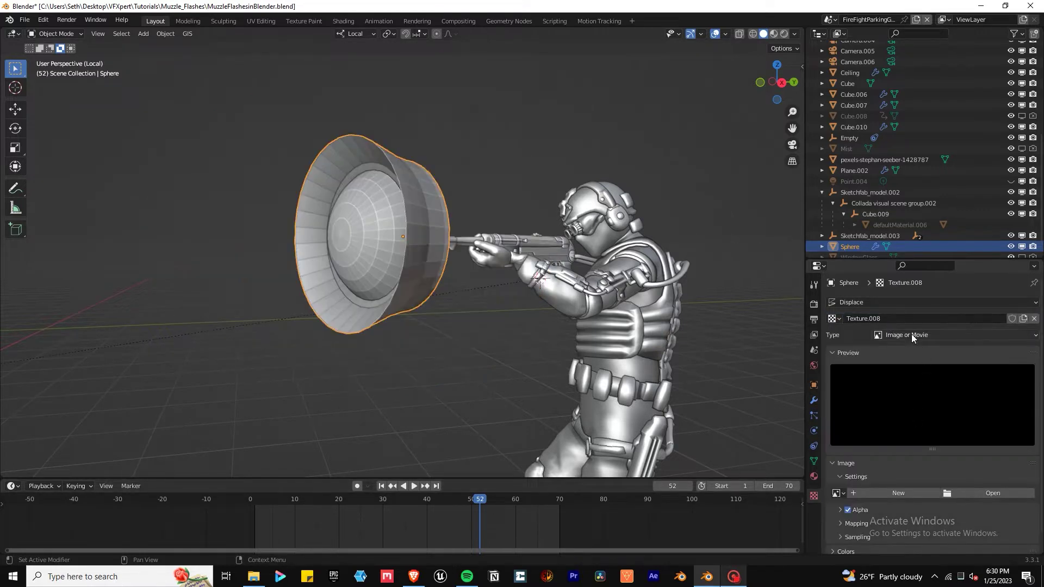
{"action": "left_click", "coordinate": [911, 336]}
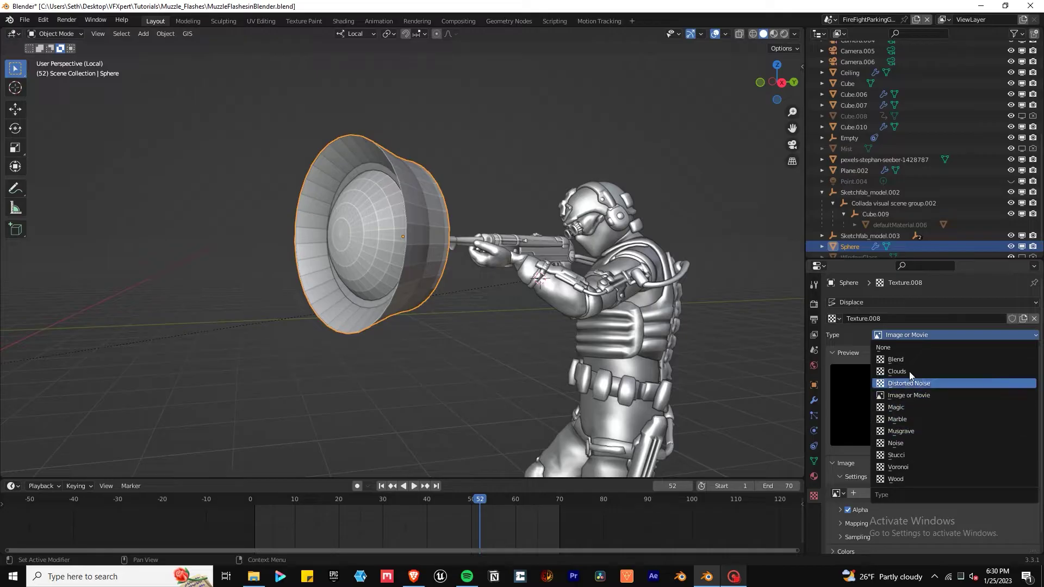
{"action": "left_click", "coordinate": [910, 467]}
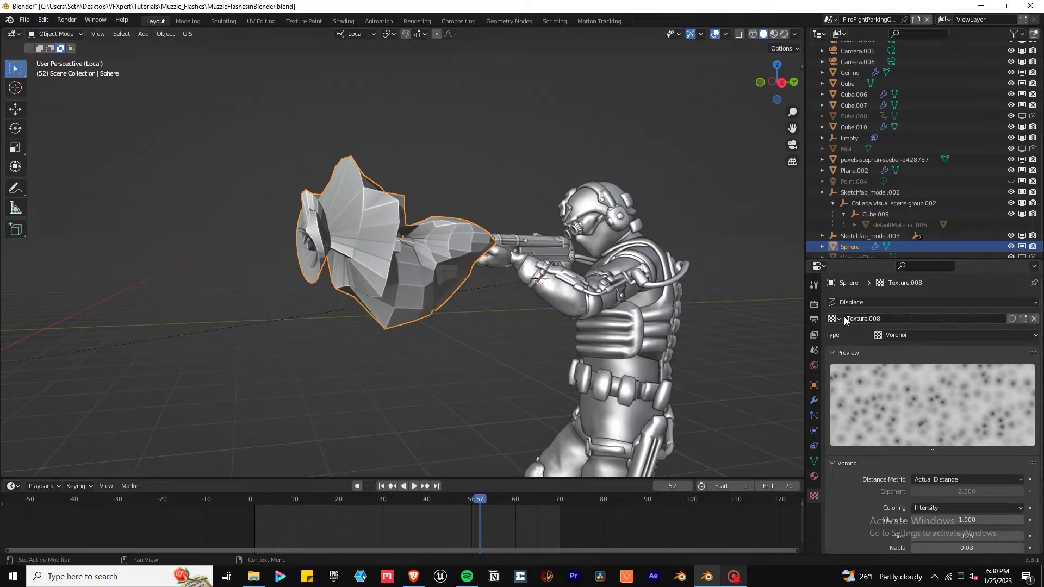
{"action": "left_click", "coordinate": [881, 335]}
{"action": "left_click", "coordinate": [895, 372]}
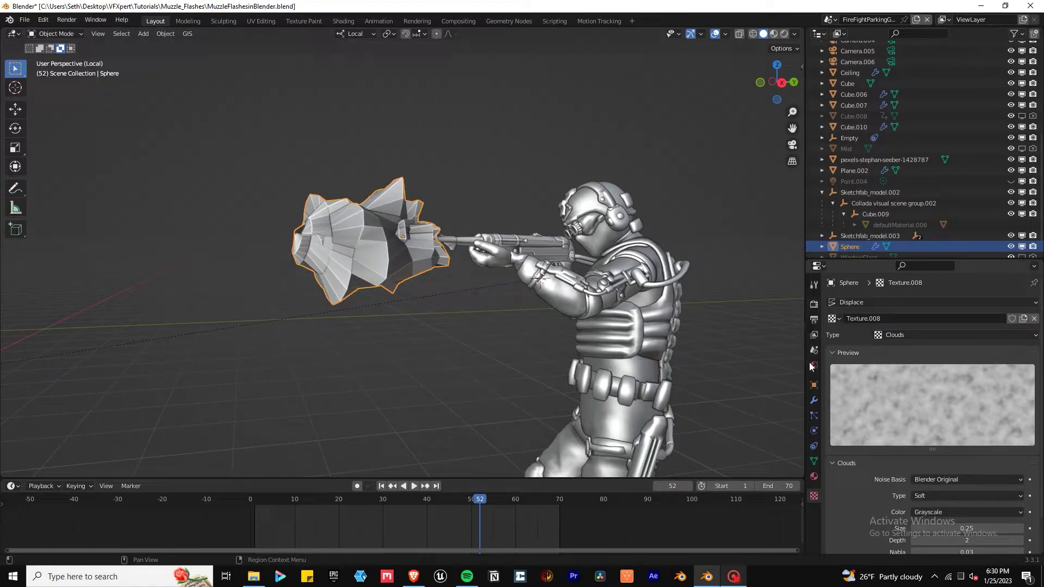
- Add a Subdivision Surface modifier to the sphere and place it above the Displace modifier in the stack
{"action": "left_click", "coordinate": [814, 402]}
{"action": "left_click", "coordinate": [856, 303]}
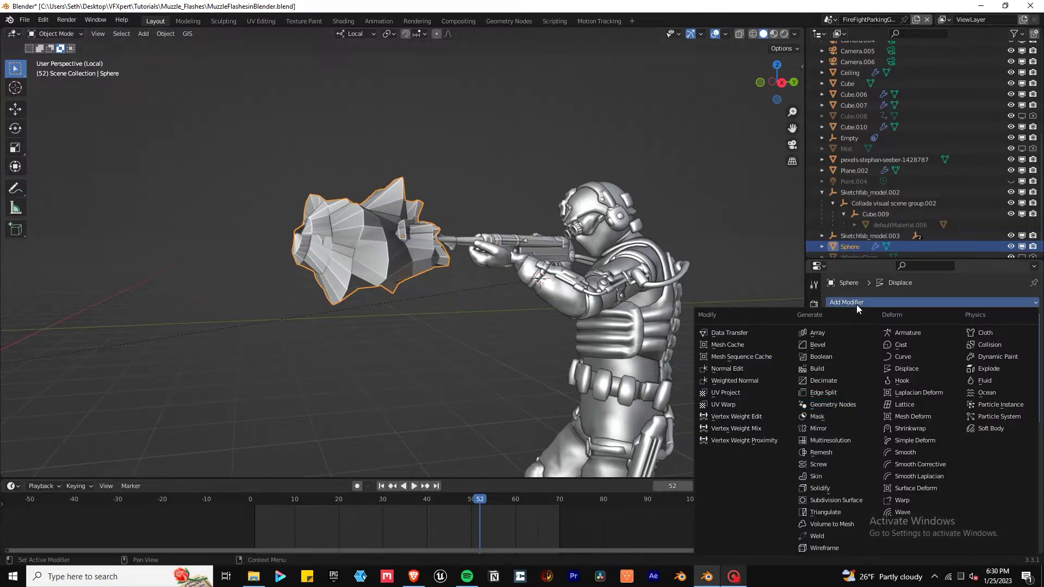
{"action": "left_click", "coordinate": [837, 504]}
{"action": "left_click_drag", "start_coordinate": [1034, 431], "coordinate": [1034, 320]}
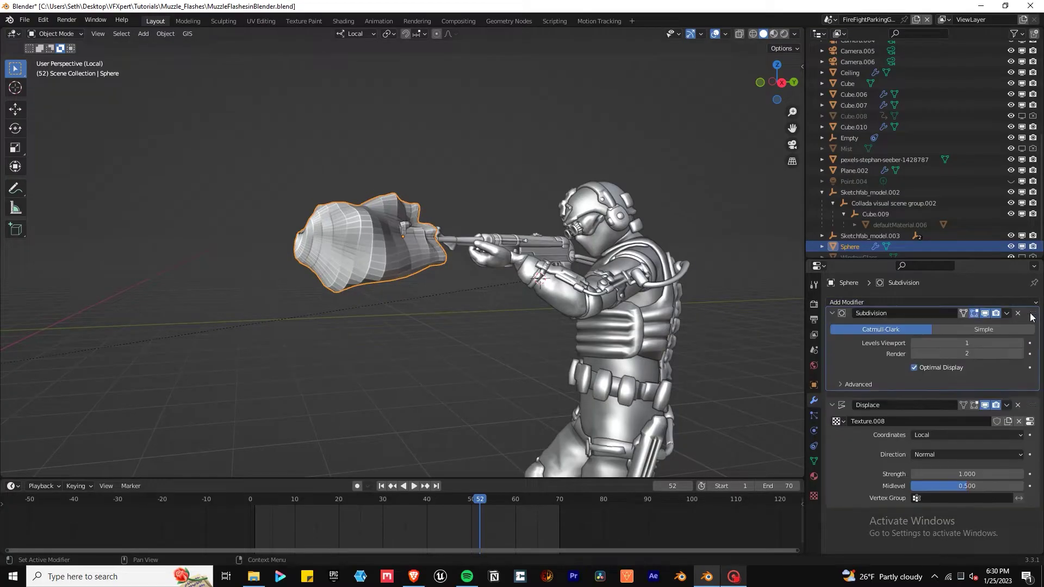
- Subdivide the sphere's entire mesh in Edit Mode and return to Object Mode
{"action": "middle_click_drag", "start_coordinate": [461, 367], "coordinate": [460, 320]}
{"action": "key", "text": "Tab"}
{"action": "middle_click_drag", "start_coordinate": [531, 317], "coordinate": [392, 271]}
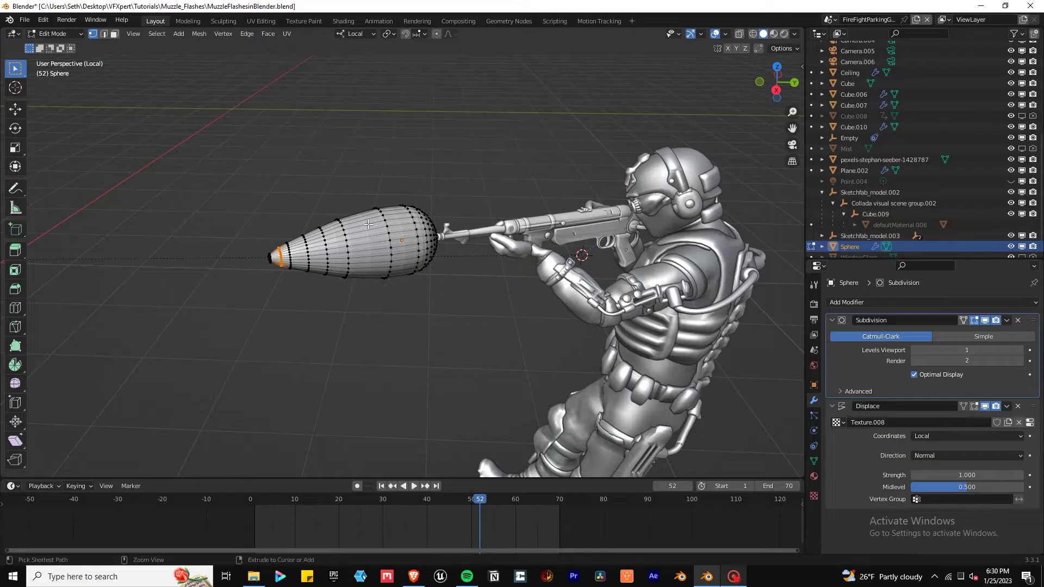
{"action": "middle_click_drag", "start_coordinate": [368, 224], "coordinate": [385, 242]}
{"action": "key", "text": "a"}
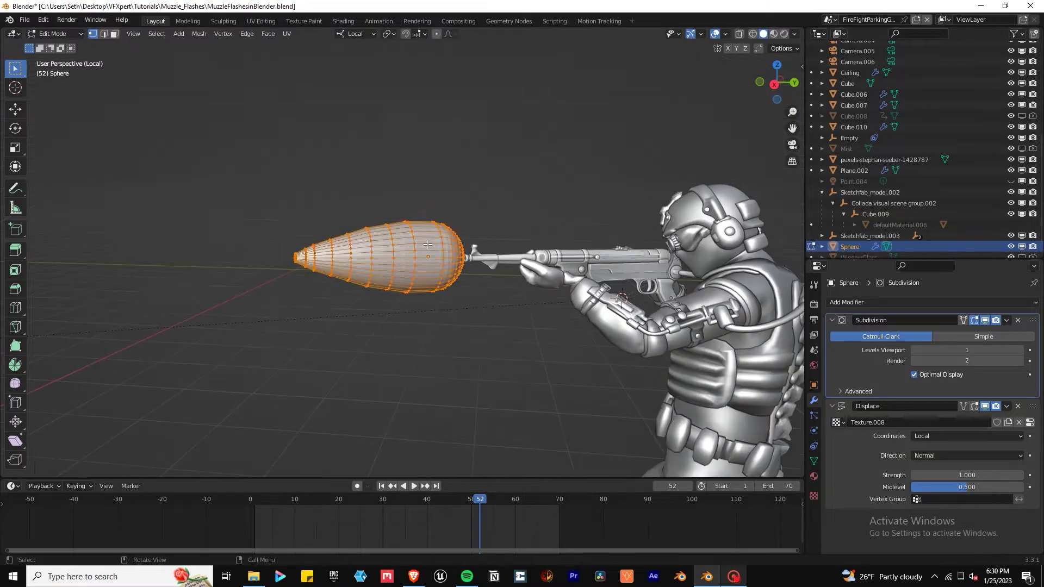
{"action": "right_click", "coordinate": [385, 243]}
{"action": "left_click", "coordinate": [385, 243]}
{"action": "key", "text": "Tab"}
{"action": "middle_click_drag", "start_coordinate": [425, 299], "coordinate": [497, 341]}
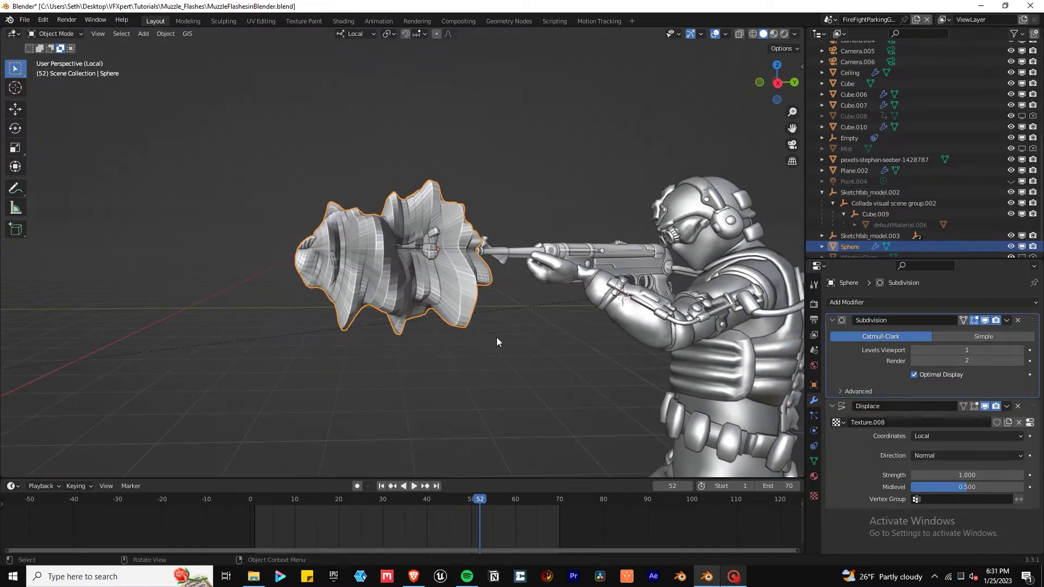
- Set the Clouds texture's size to 0.09 and the Displace modifier's strength to 0.180
{"action": "middle_click_drag", "start_coordinate": [610, 403], "coordinate": [879, 463]}
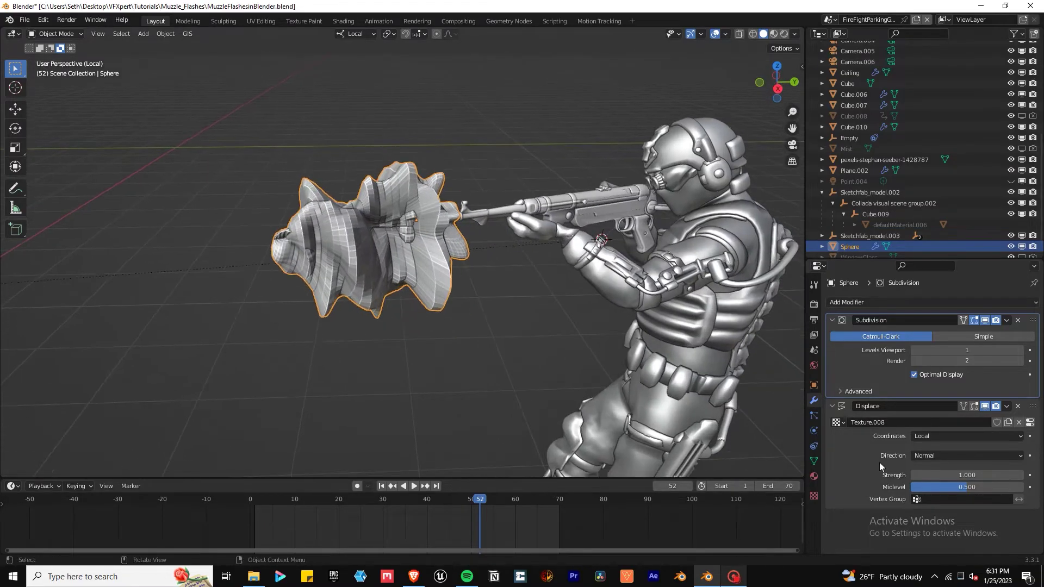
{"action": "left_click", "coordinate": [814, 495]}
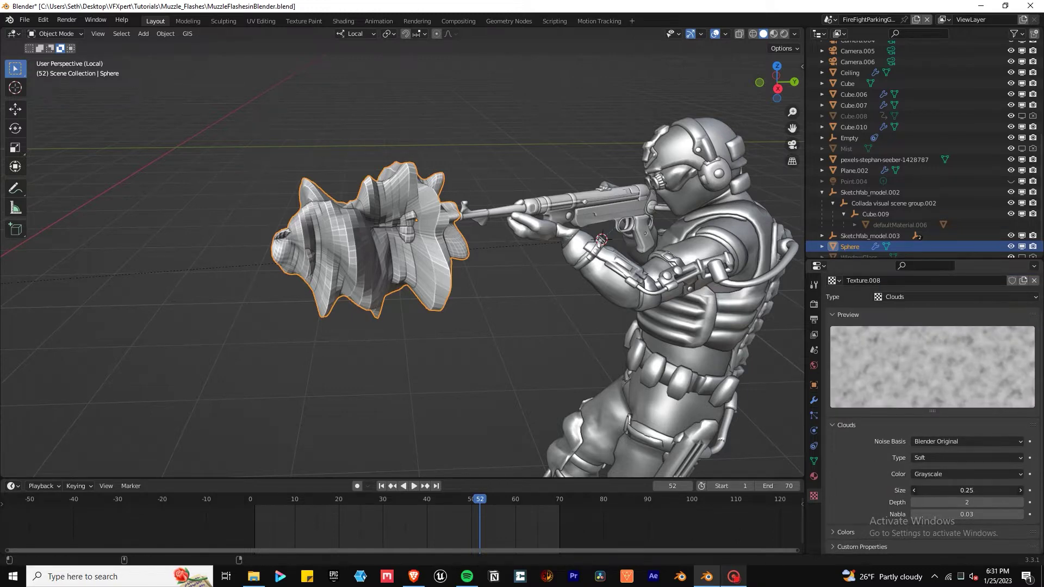
{"action": "left_click_drag", "start_coordinate": [967, 490], "coordinate": [910, 490]}
{"action": "middle_click_drag", "start_coordinate": [544, 326], "coordinate": [31, 338]}
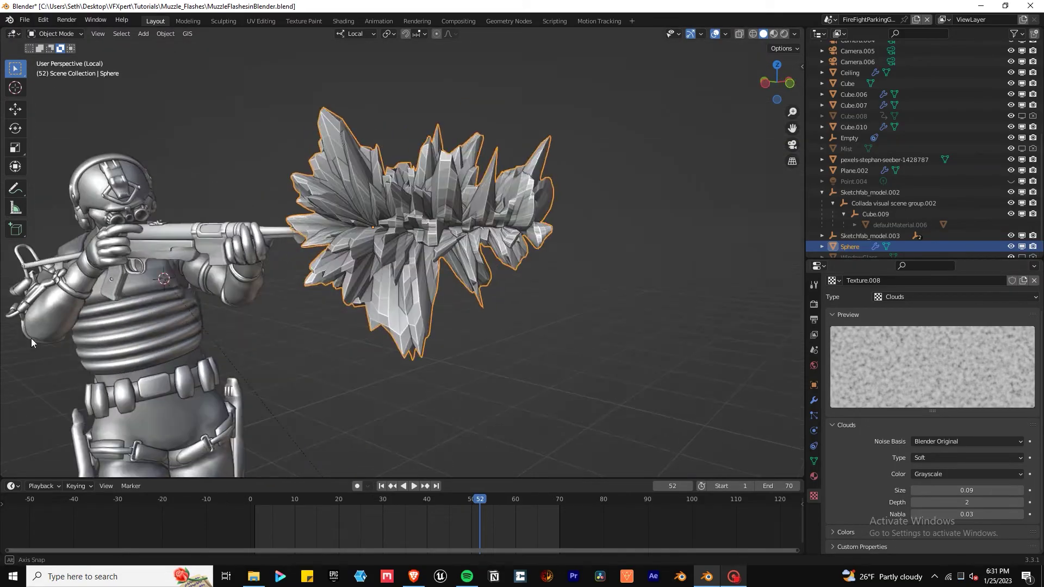
{"action": "left_click", "coordinate": [815, 400]}
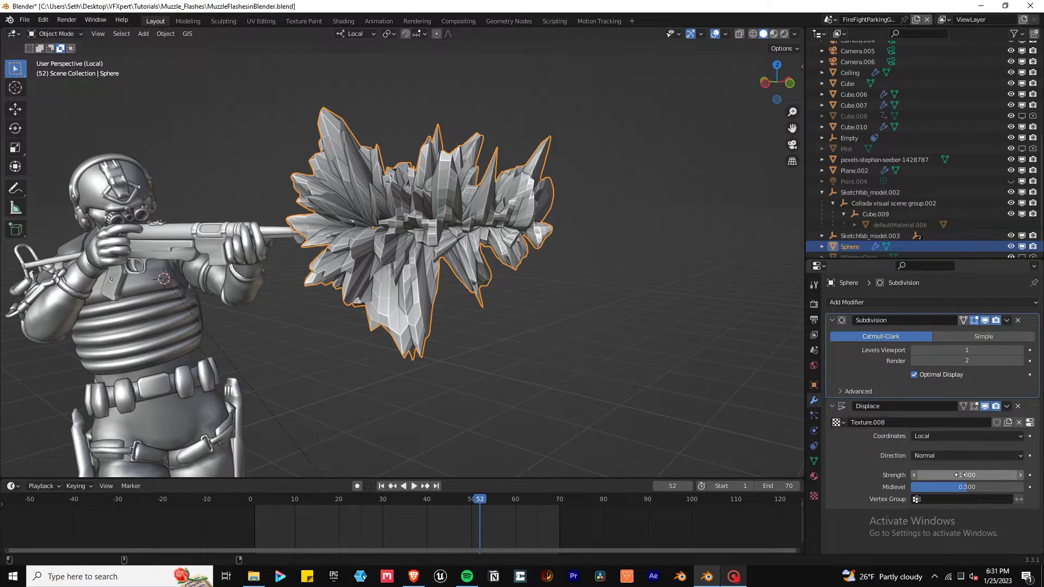
{"action": "left_click_drag", "start_coordinate": [960, 475], "coordinate": [931, 474]}
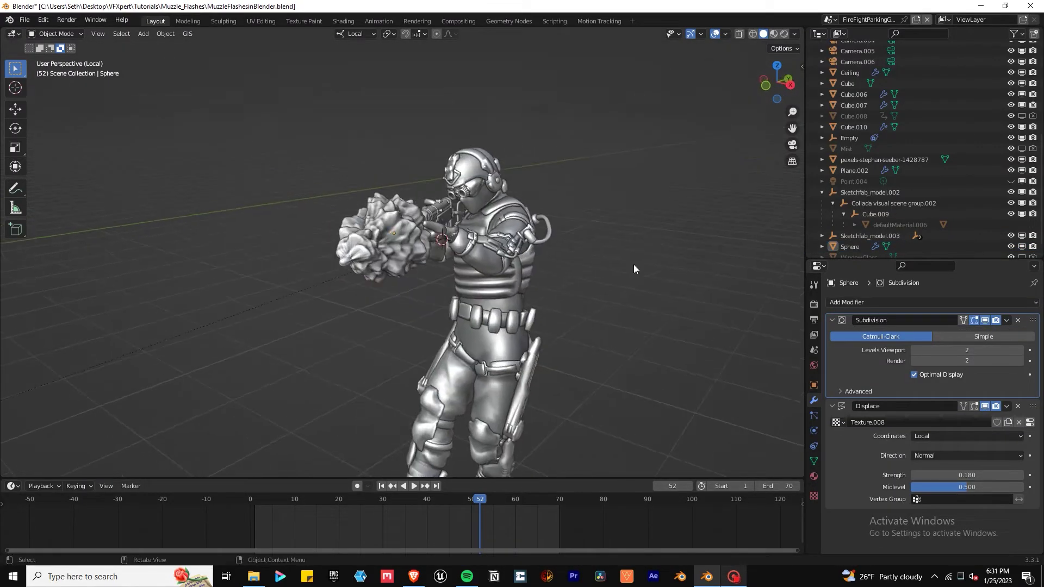
- Duplicate the Subdivision modifier and move the copy below Displace, keeping the modifiers collapsed
{"action": "left_click", "coordinate": [832, 320]}
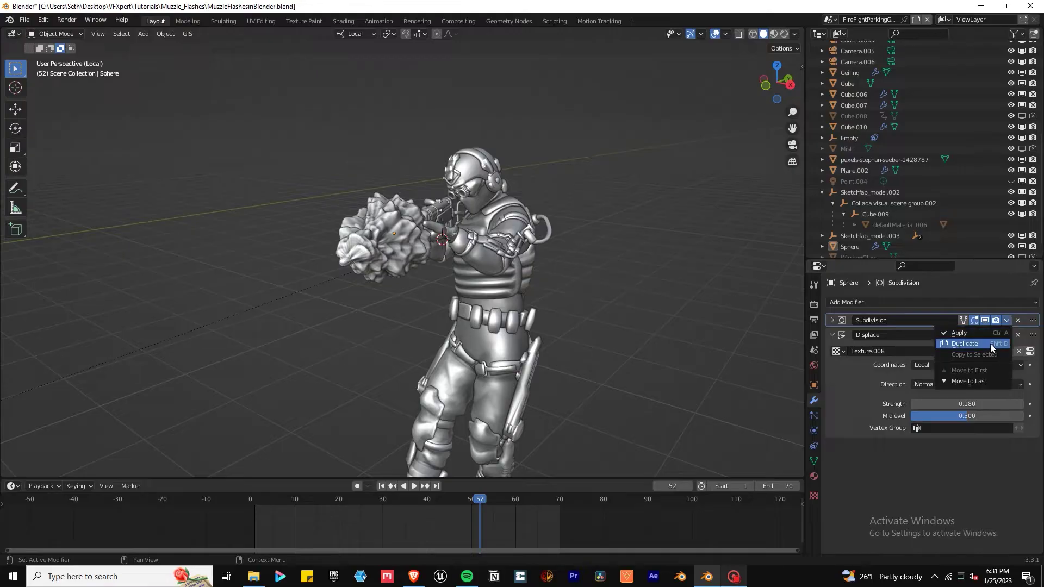
{"action": "left_click", "coordinate": [965, 344]}
{"action": "left_click_drag", "start_coordinate": [1033, 335], "coordinate": [1027, 479]}
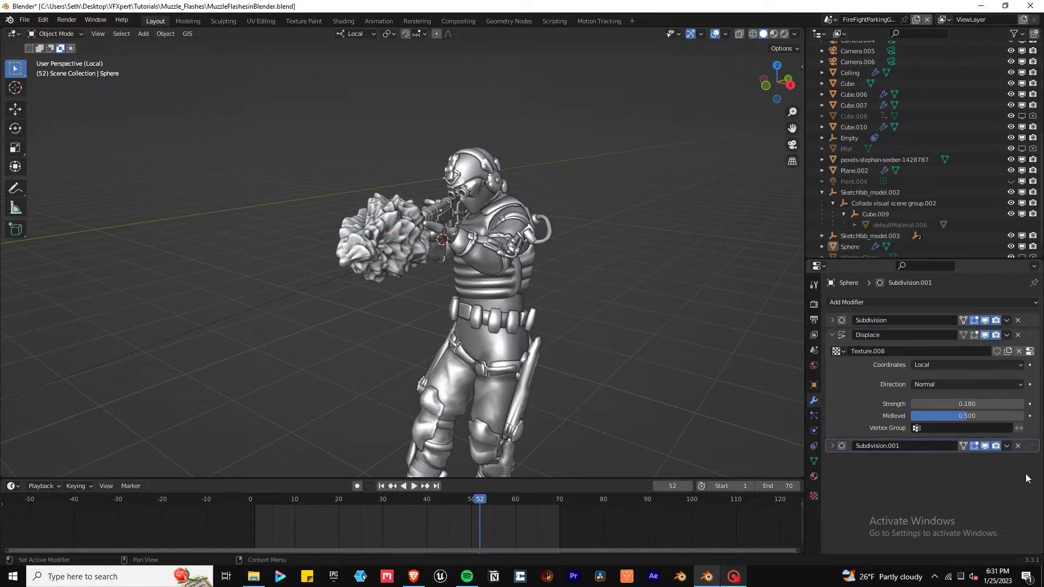
{"action": "left_click", "coordinate": [832, 335]}
{"action": "mouse_move", "coordinate": [451, 304]}
{"action": "middle_mouse_down"}
{"action": "mouse_move", "coordinate": [485, 302]}
{"action": "mouse_move", "coordinate": [462, 306]}
{"action": "middle_mouse_up"}
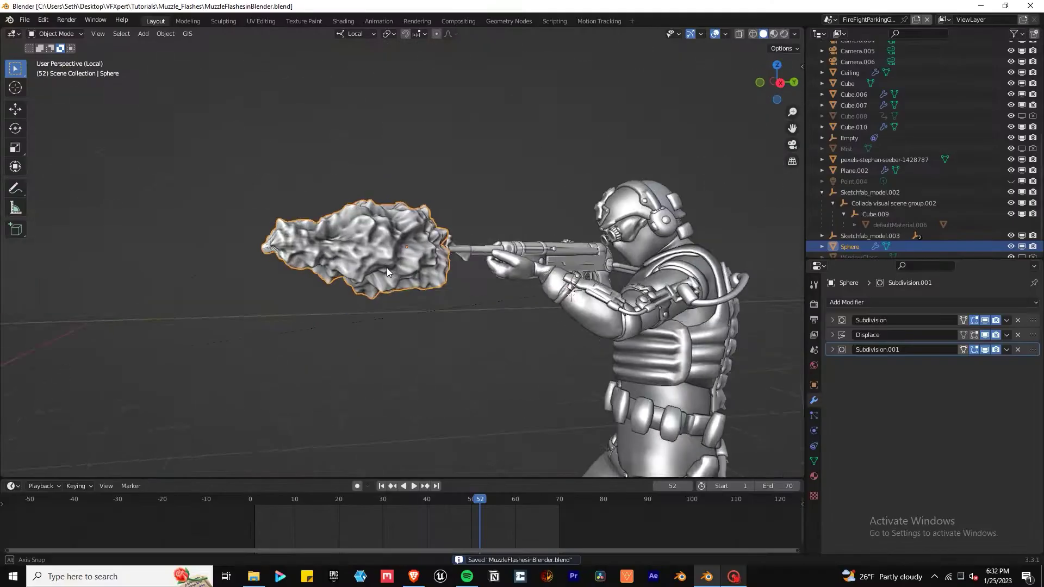
{"action": "mouse_move", "coordinate": [387, 268]}
{"action": "middle_mouse_down"}
{"action": "mouse_move", "coordinate": [403, 279]}
{"action": "mouse_move", "coordinate": [391, 266]}
{"action": "middle_mouse_up"}
- Switch to the Shading workspace and create a new material named MuzzleFlash.002 for the sphere
{"action": "left_click", "coordinate": [351, 22]}
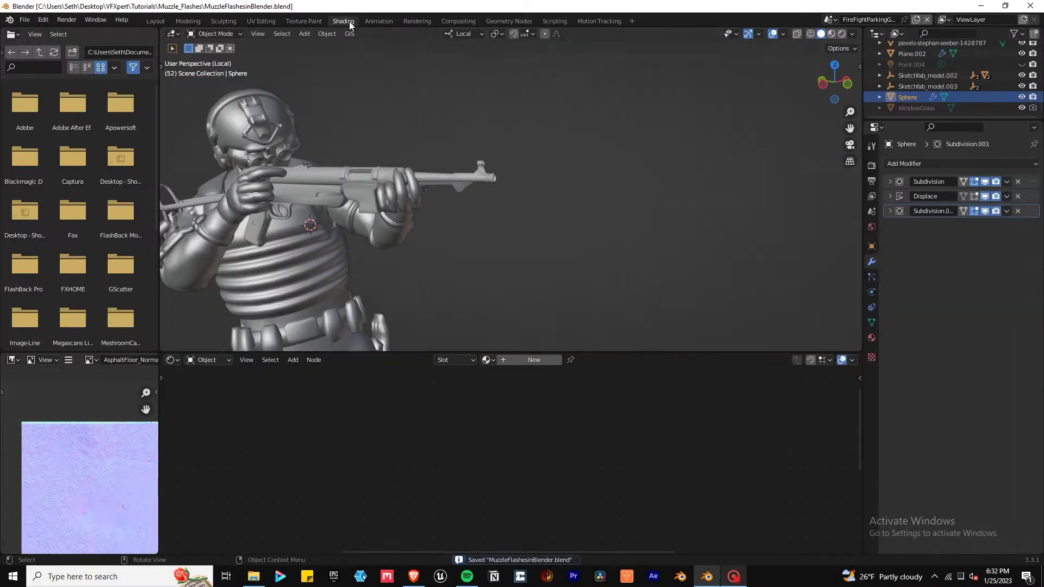
{"action": "middle_click_drag", "start_coordinate": [500, 240], "coordinate": [497, 234]}
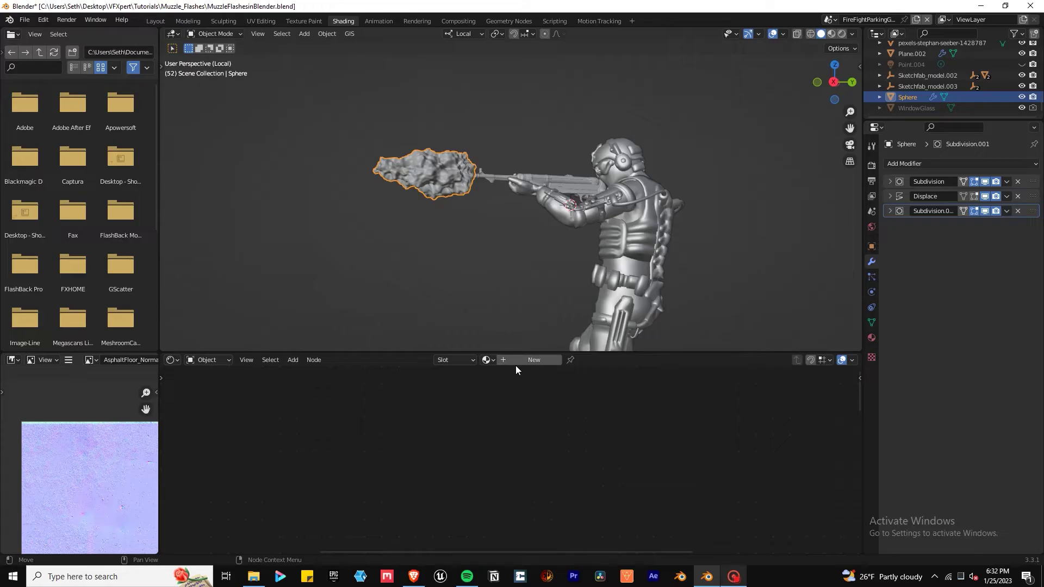
{"action": "double_click", "coordinate": [527, 360]}
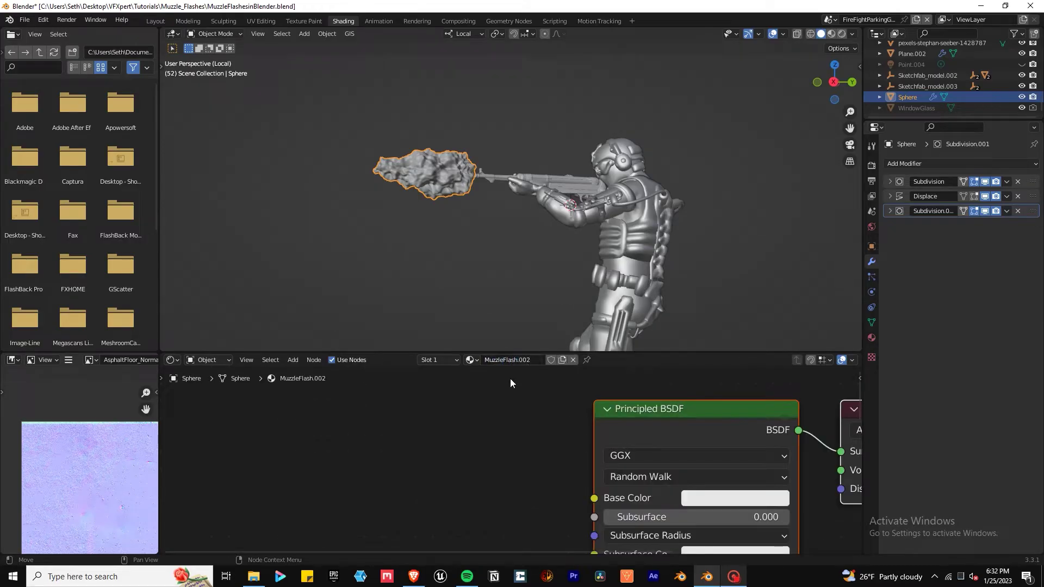
- Switch the viewport to rendered shading and delete the Principled BSDF node from the muzzle flash material
{"action": "scroll", "coordinate": [510, 383], "scroll_direction": "down", "scroll_amount": 4}
{"action": "key", "text": "shift+z"}
{"action": "scroll", "coordinate": [480, 227], "scroll_direction": "up", "scroll_amount": 2}
{"action": "scroll", "coordinate": [526, 261], "scroll_direction": "up", "scroll_amount": 1}
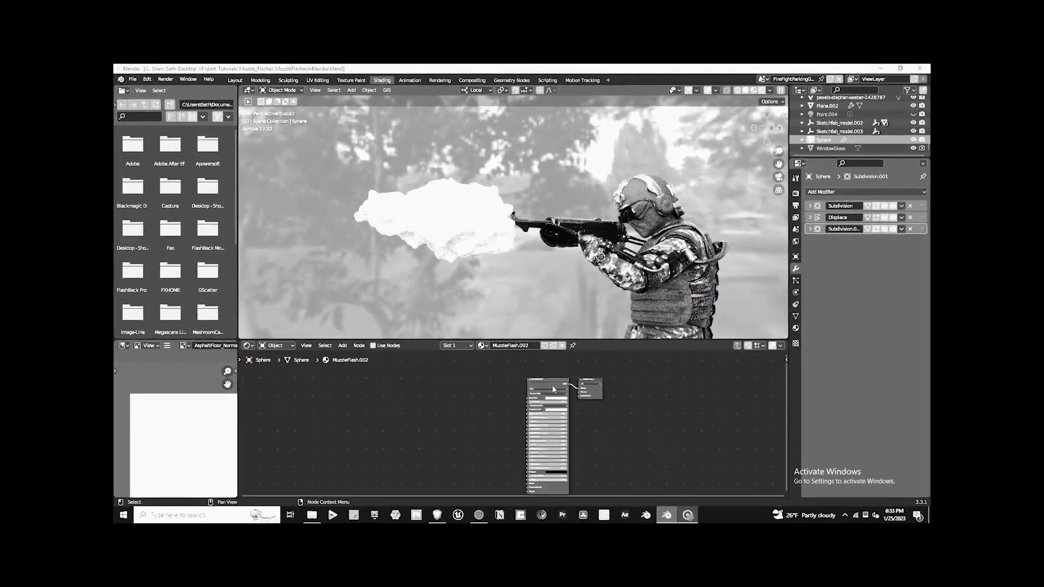
{"action": "key", "text": "x"}
{"action": "key", "text": "Home"}
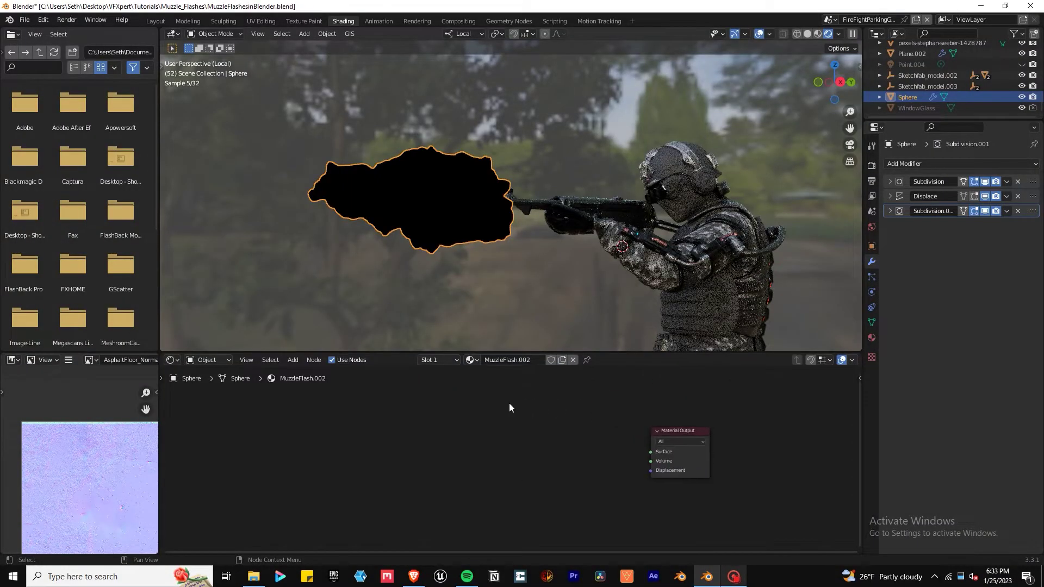
- Add an Emission node to the muzzle flash material and connect it to the Material Output's Surface input
{"action": "key", "text": "shift+a"}
{"action": "left_click", "coordinate": [523, 414]}
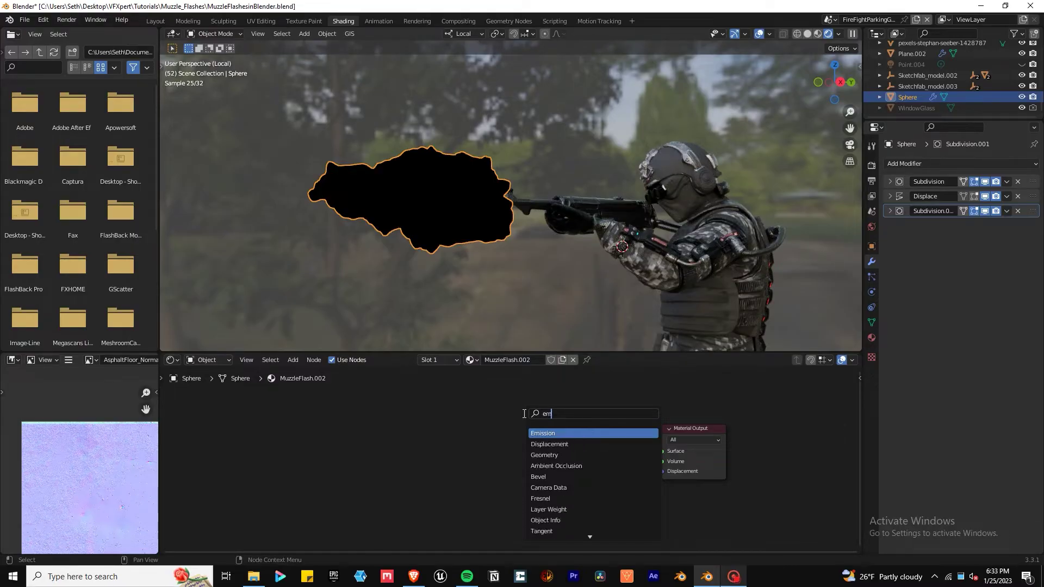
{"action": "left_click_drag", "start_coordinate": [649, 447], "coordinate": [660, 451]}
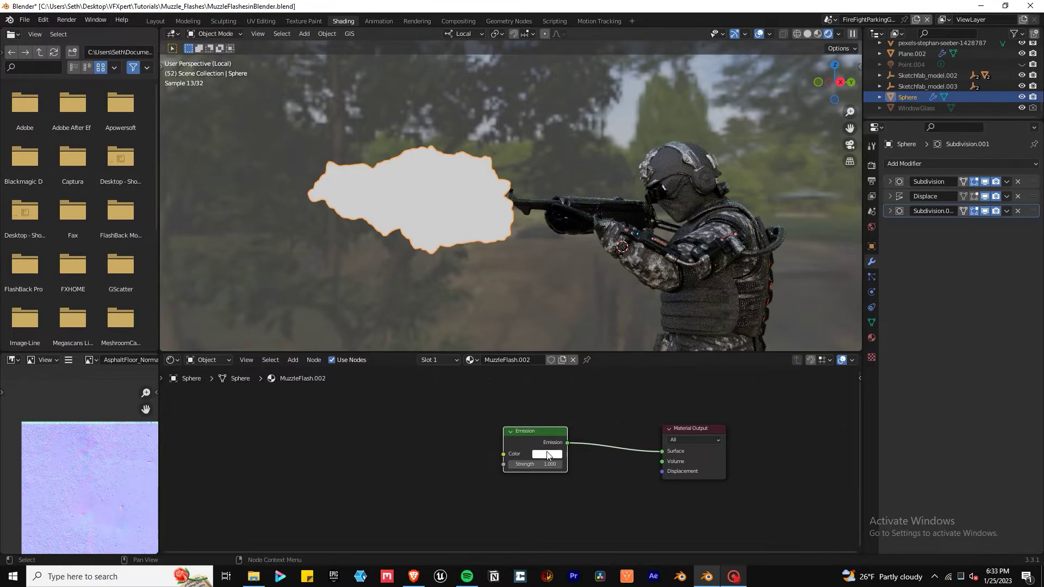
- Set the Emission node's strength to 32.300 and its color to orange
{"action": "left_click_drag", "start_coordinate": [527, 464], "coordinate": [561, 464]}
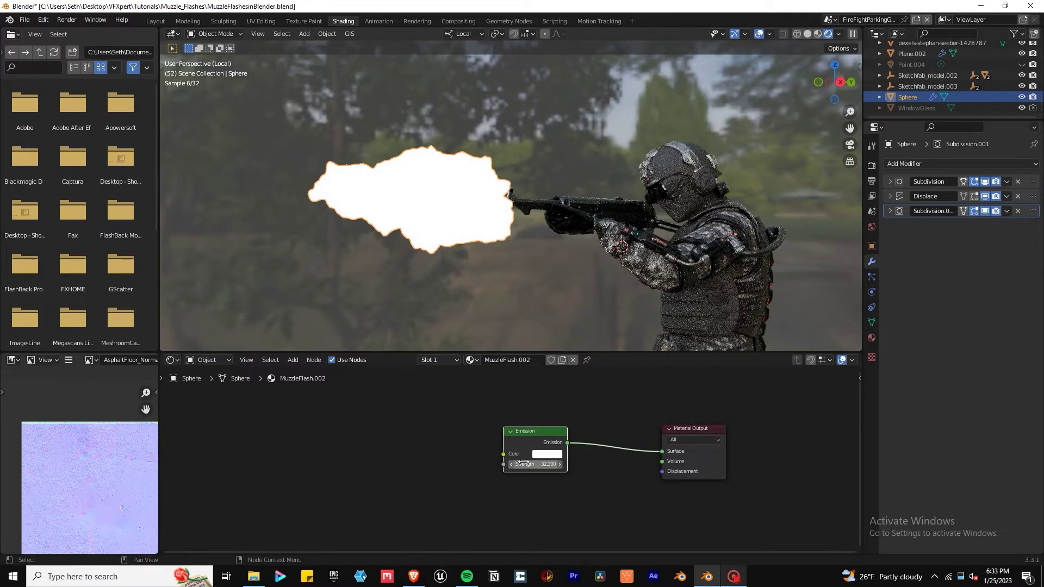
{"action": "left_click", "coordinate": [558, 381]}
{"action": "middle_click_drag", "start_coordinate": [347, 303], "coordinate": [495, 168]}
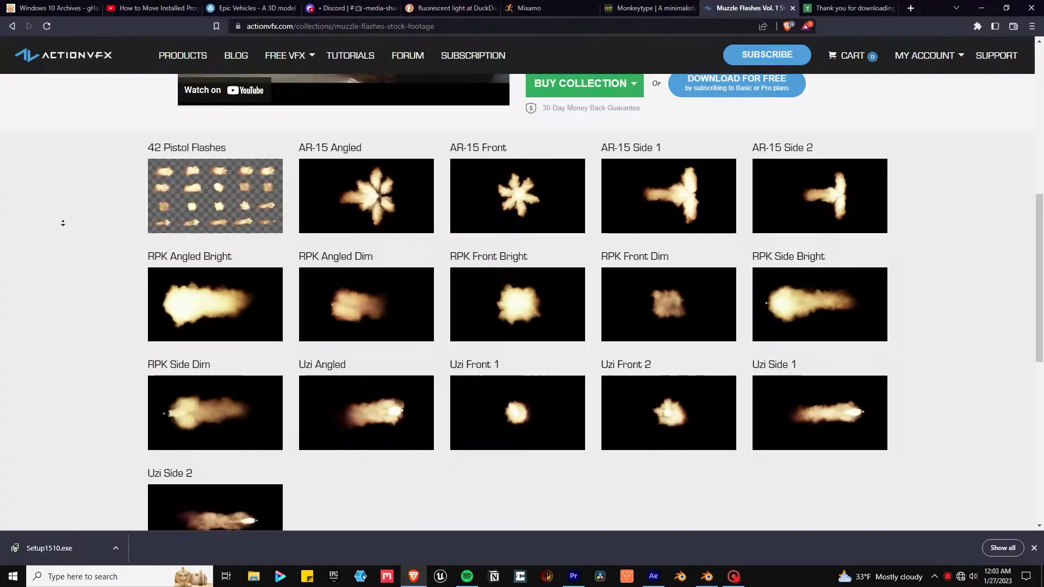
- Look through the Muzzle Flashes Vol. 1 previews on the ActionVFX page for reference on flash shapes and colors
{"action": "scroll", "coordinate": [62, 224], "scroll_direction": "down", "scroll_amount": 2}
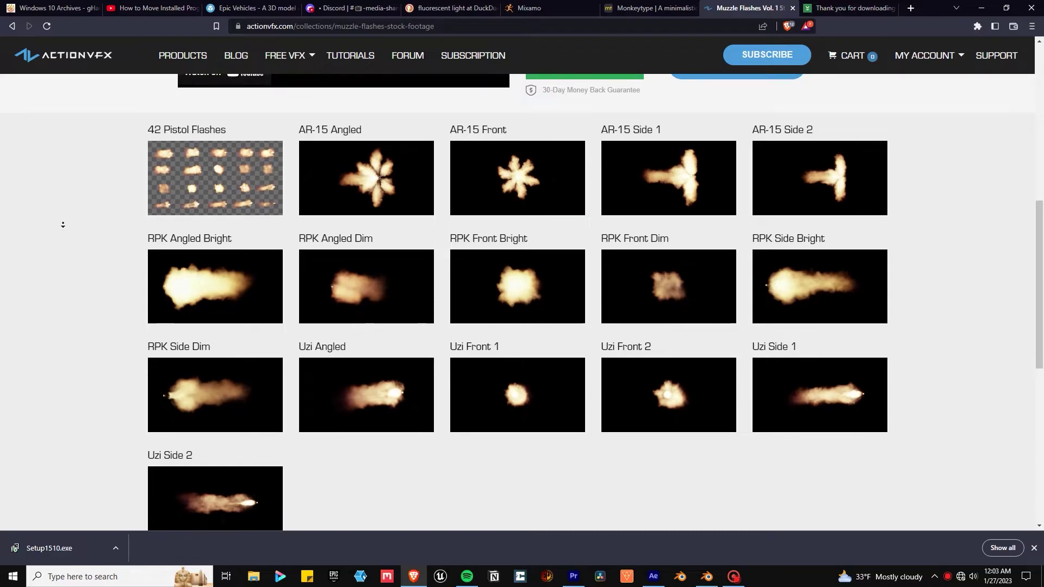
{"action": "scroll", "coordinate": [63, 224], "scroll_direction": "down", "scroll_amount": 1}
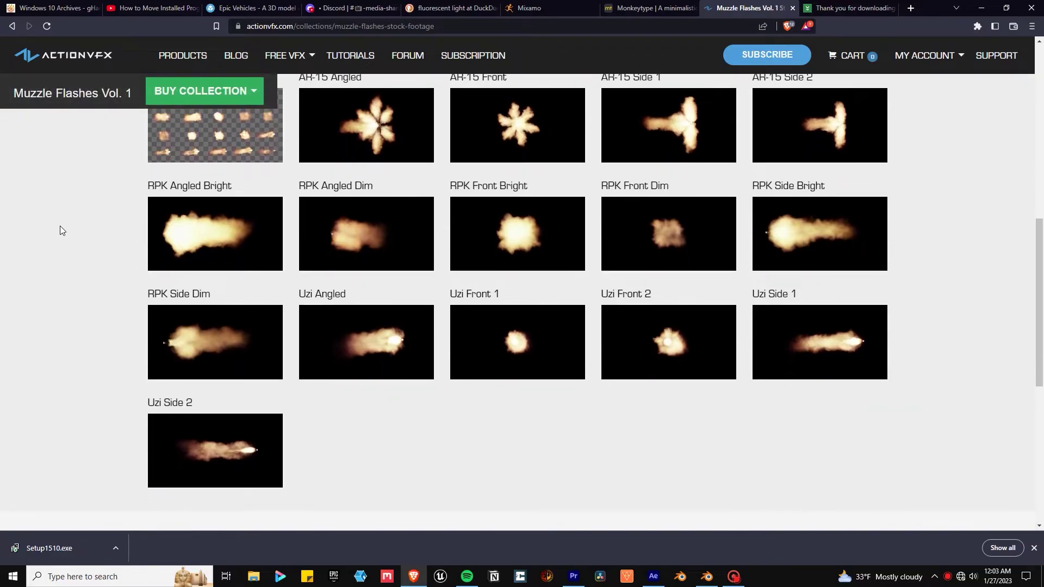
{"action": "left_click", "coordinate": [327, 238]}
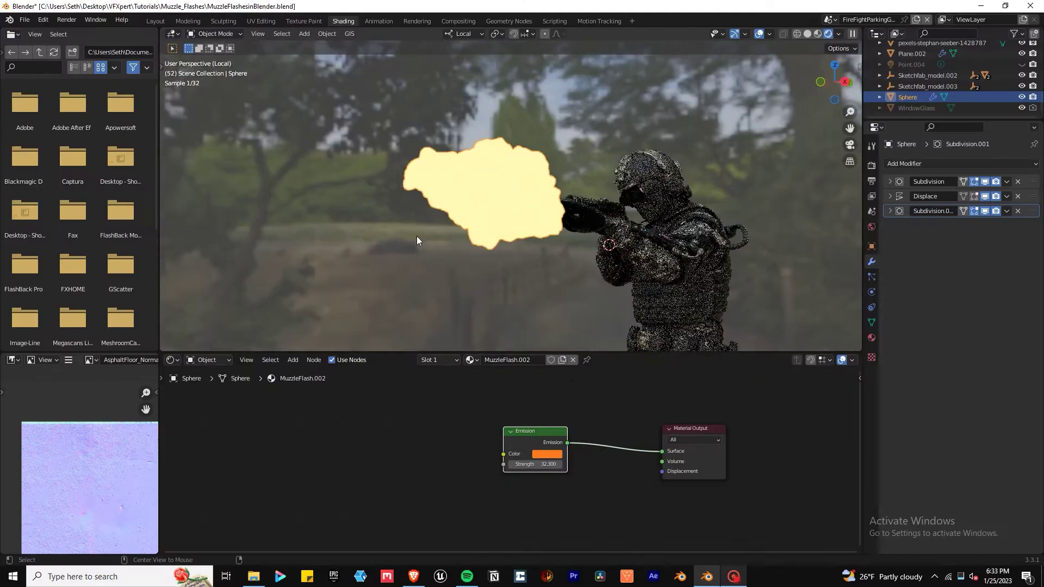
- Move the Emission node's connection from the Material Output's Surface input to Volume
{"action": "middle_click_drag", "start_coordinate": [524, 169], "coordinate": [523, 250]}
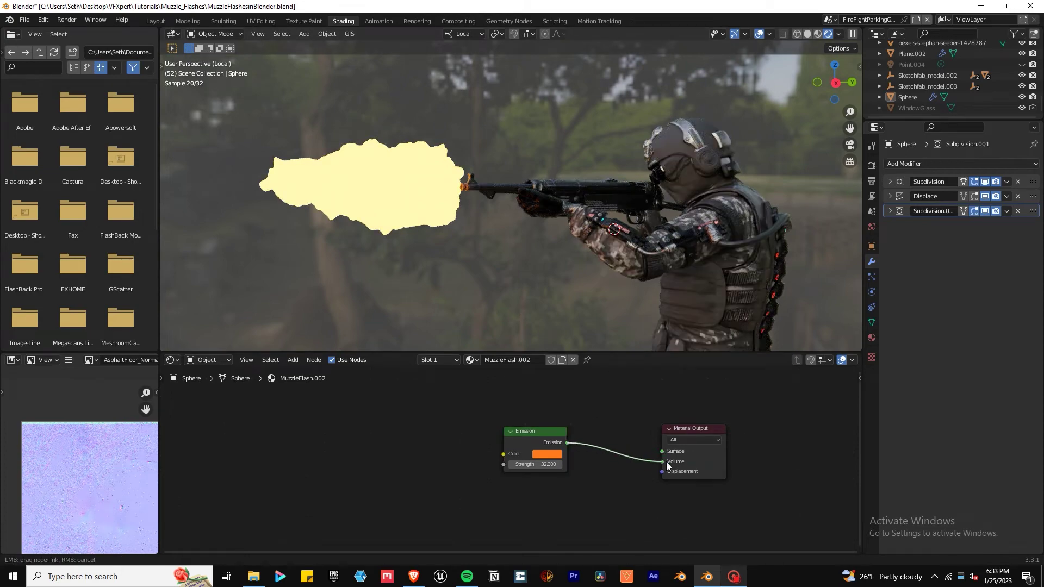
{"action": "left_click_drag", "start_coordinate": [667, 462], "coordinate": [662, 462]}
{"action": "middle_click_drag", "start_coordinate": [327, 246], "coordinate": [385, 239]}
{"action": "scroll", "coordinate": [506, 435], "scroll_direction": "down", "scroll_amount": 1}
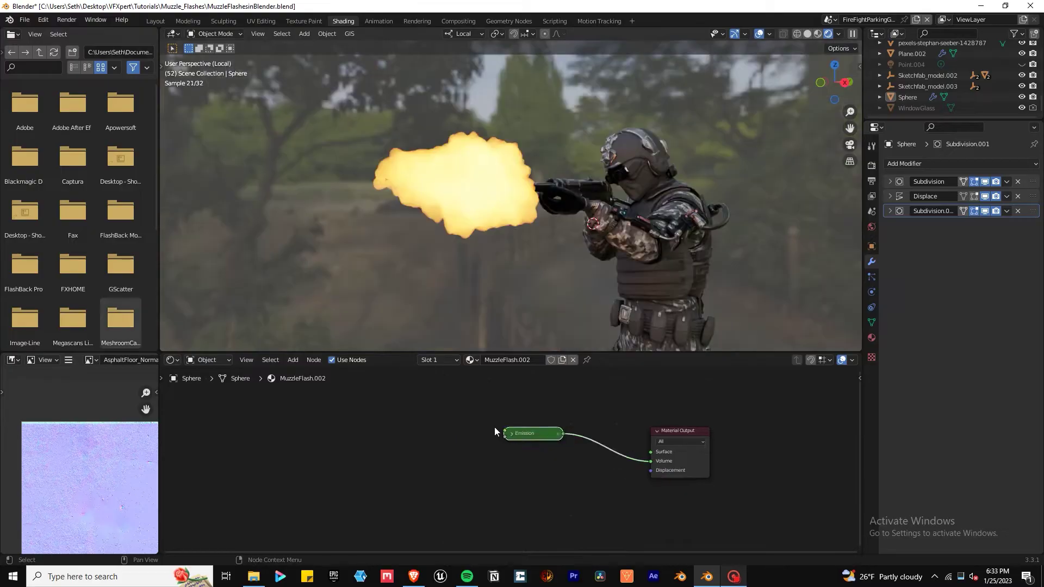
- Add a ColorRamp node beside the Emission node and connect its Color output to the Emission color
{"action": "key", "text": "shift+a"}
{"action": "left_click", "coordinate": [458, 419]}
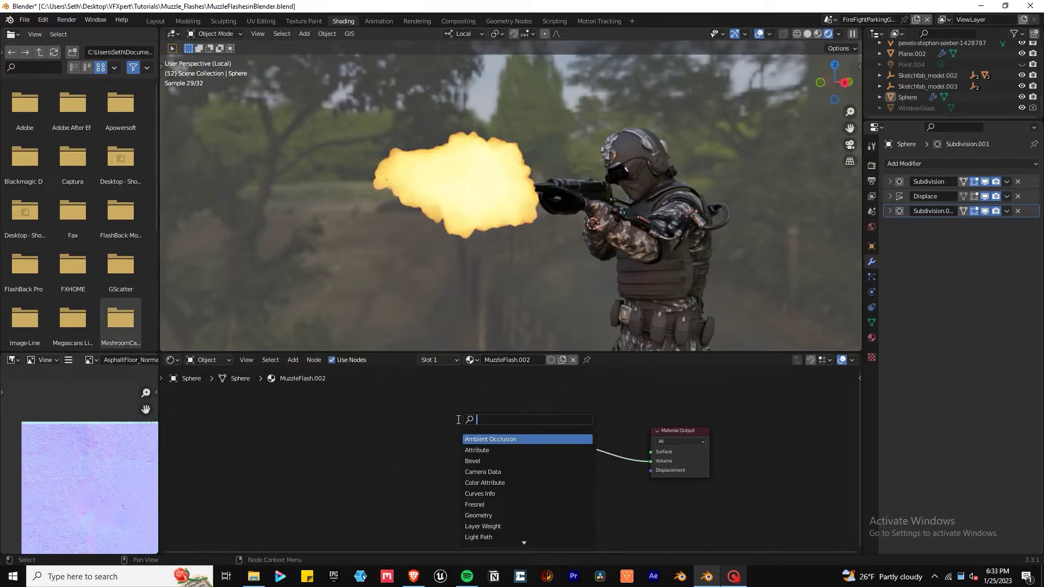
{"action": "key", "text": "Return"}
{"action": "left_click", "coordinate": [378, 431]}
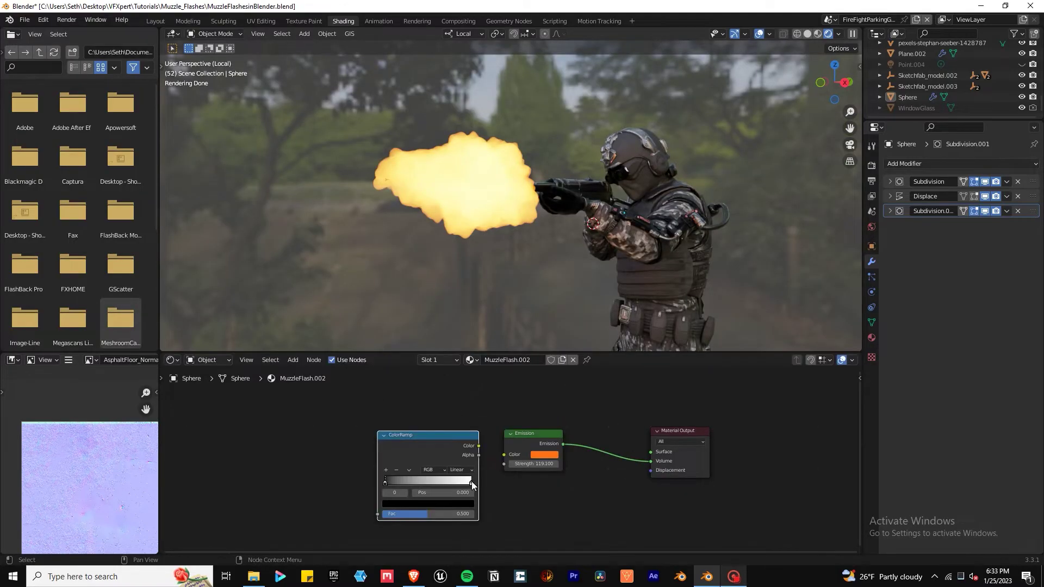
{"action": "left_click_drag", "start_coordinate": [413, 435], "coordinate": [397, 424]}
{"action": "left_click_drag", "start_coordinate": [463, 435], "coordinate": [504, 455]}
{"action": "scroll", "coordinate": [381, 435], "scroll_direction": "down", "scroll_amount": 2}
{"action": "key", "text": "g"}
{"action": "left_click", "coordinate": [355, 407]}
- Add a Noise Texture node below the ColorRamp
{"action": "key", "text": "shift+a"}
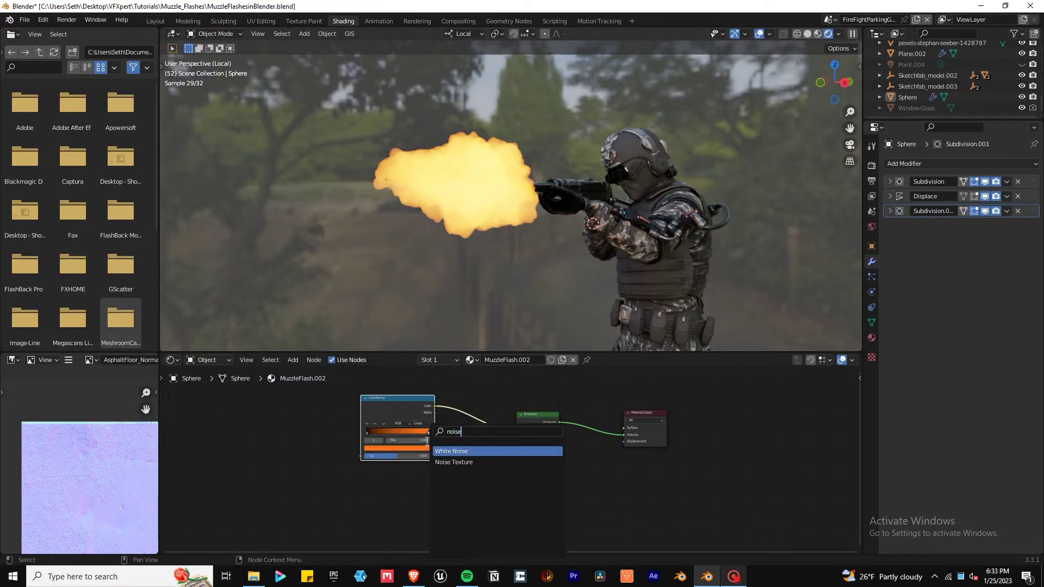
{"action": "key", "text": "Return"}
{"action": "left_click", "coordinate": [448, 471]}
- Insert a Mix node between the ColorRamp and Emission nodes and connect the Noise Texture's Fac output to Color2
{"action": "key", "text": "shift+a"}
{"action": "mouse_move", "coordinate": [458, 449]}
{"action": "left_click", "coordinate": [511, 522]}
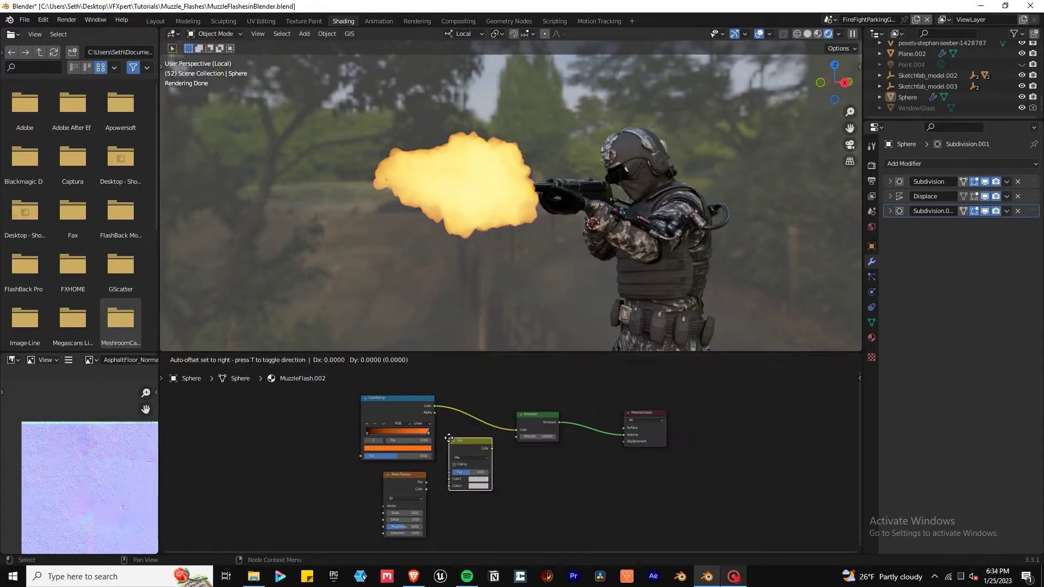
{"action": "left_click", "coordinate": [478, 430]}
{"action": "scroll", "coordinate": [419, 462], "scroll_direction": "up", "scroll_amount": 2}
{"action": "left_click_drag", "start_coordinate": [422, 456], "coordinate": [473, 430]}
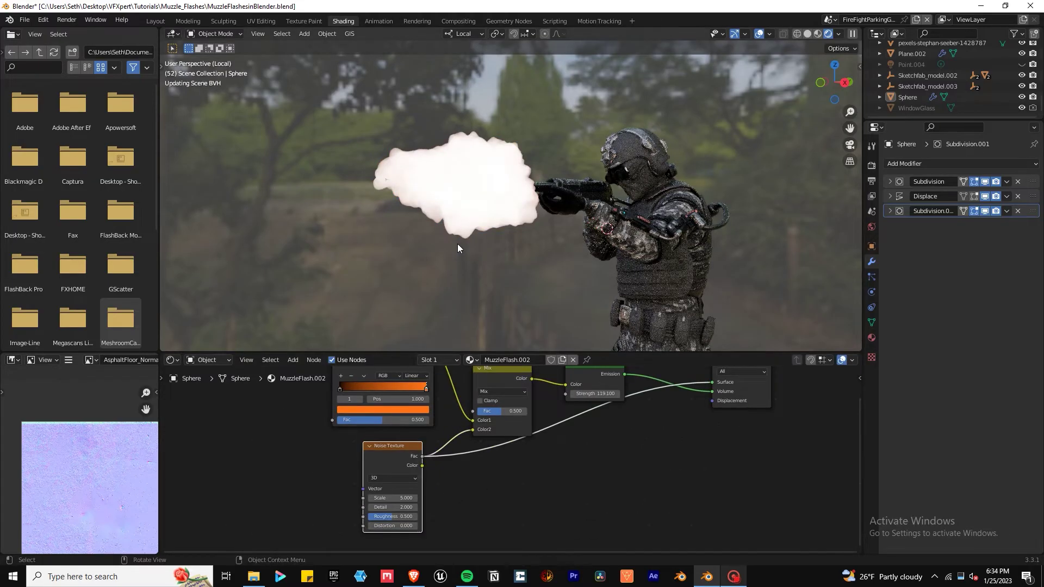
- Insert a second ColorRamp between the Noise Texture and the Mix node's Color2, with its black stop at 0.591
{"action": "scroll", "coordinate": [458, 244], "scroll_direction": "up", "scroll_amount": 2}
{"action": "left_click_drag", "start_coordinate": [366, 448], "coordinate": [296, 445]}
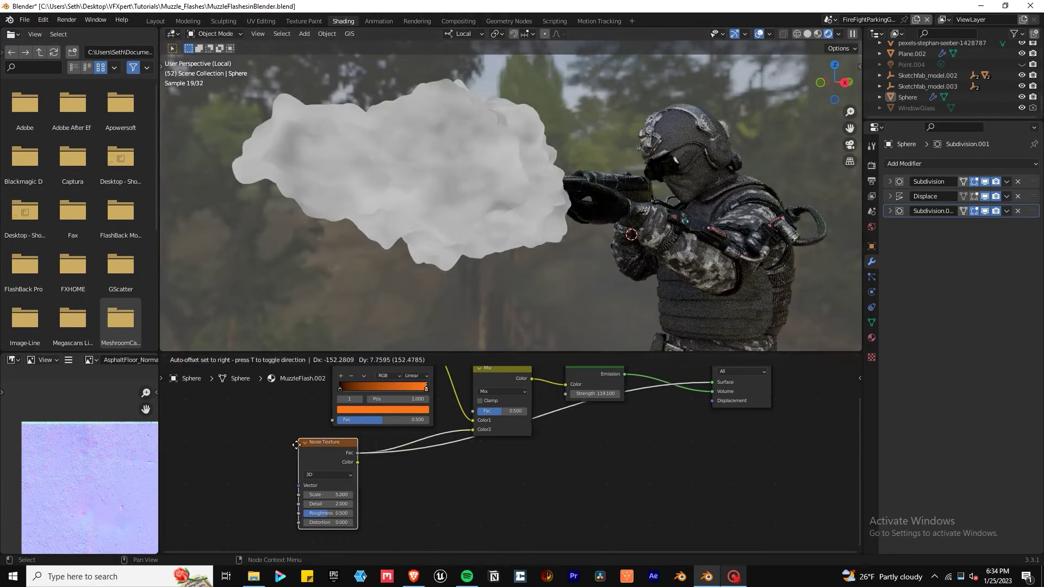
{"action": "left_click", "coordinate": [297, 444]}
{"action": "key", "text": "shift+a"}
{"action": "left_click", "coordinate": [323, 435]}
{"action": "left_click", "coordinate": [473, 473]}
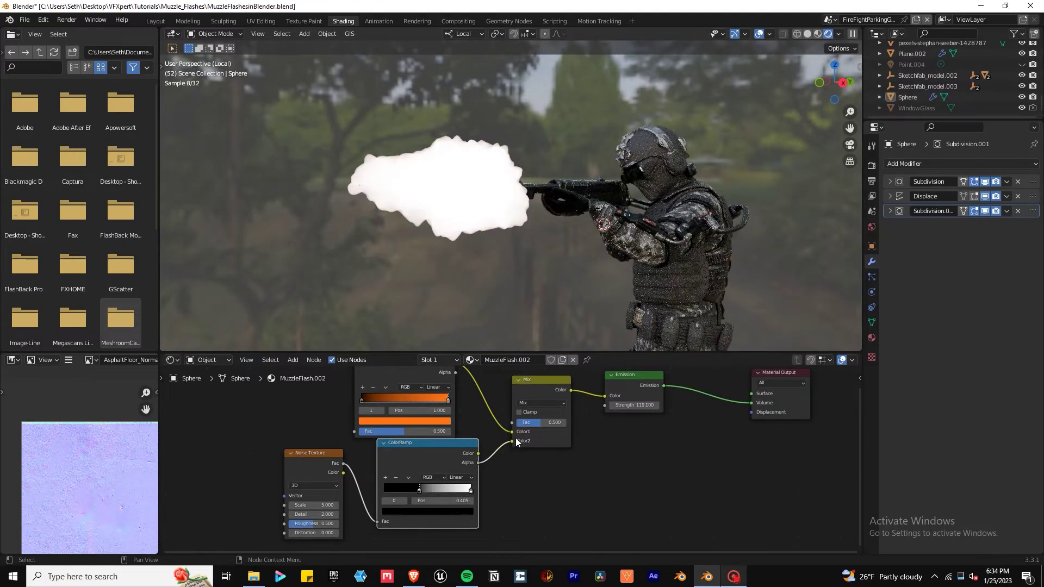
{"action": "left_click_drag", "start_coordinate": [499, 448], "coordinate": [505, 444]}
{"action": "left_click_drag", "start_coordinate": [461, 511], "coordinate": [434, 488]}
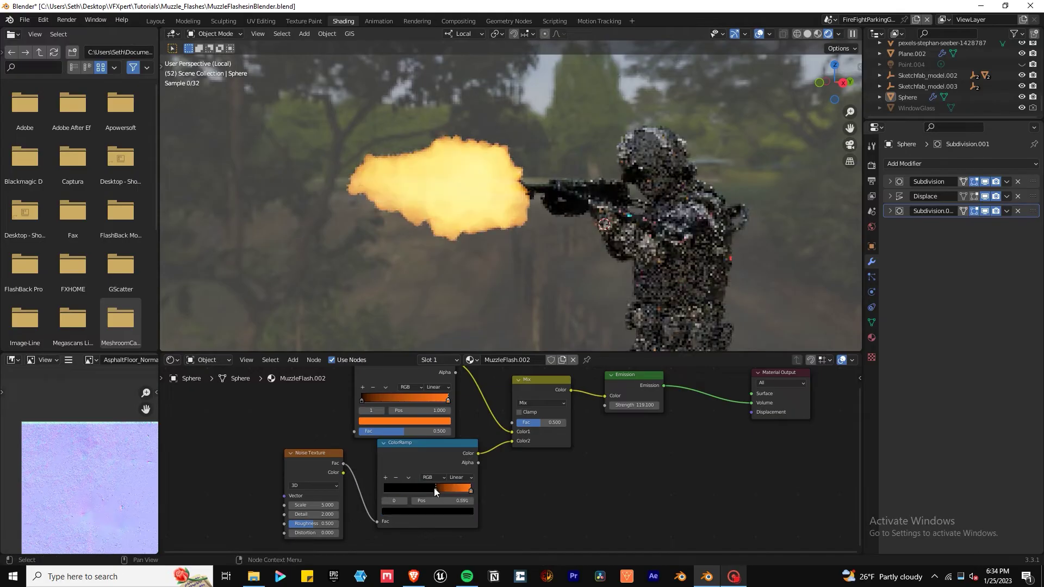
- Reconnect the Emission node's output to the Material Output's Volume input
{"action": "left_click", "coordinate": [610, 405]}
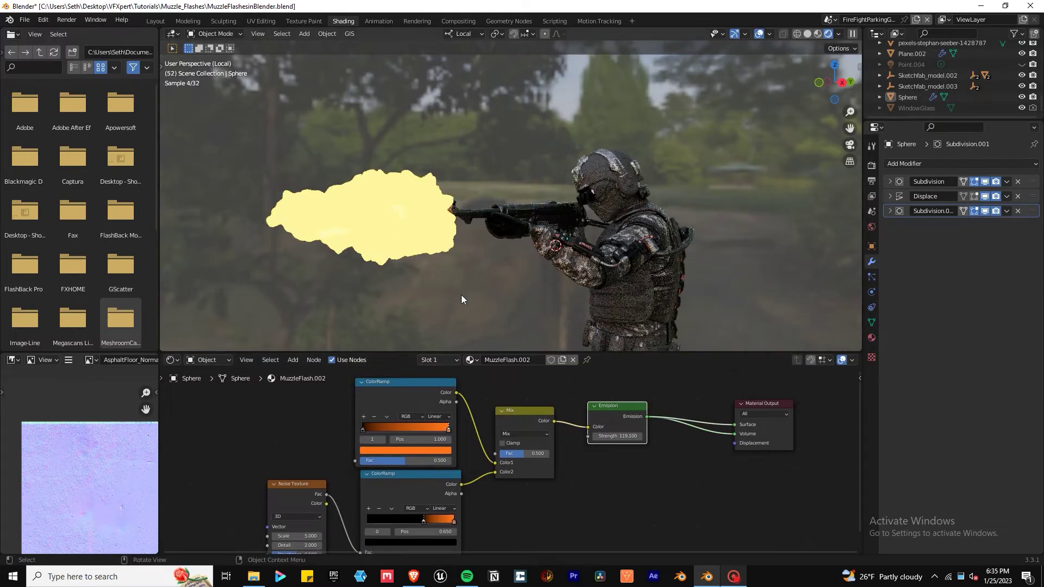
{"action": "left_click_drag", "start_coordinate": [694, 433], "coordinate": [735, 433]}
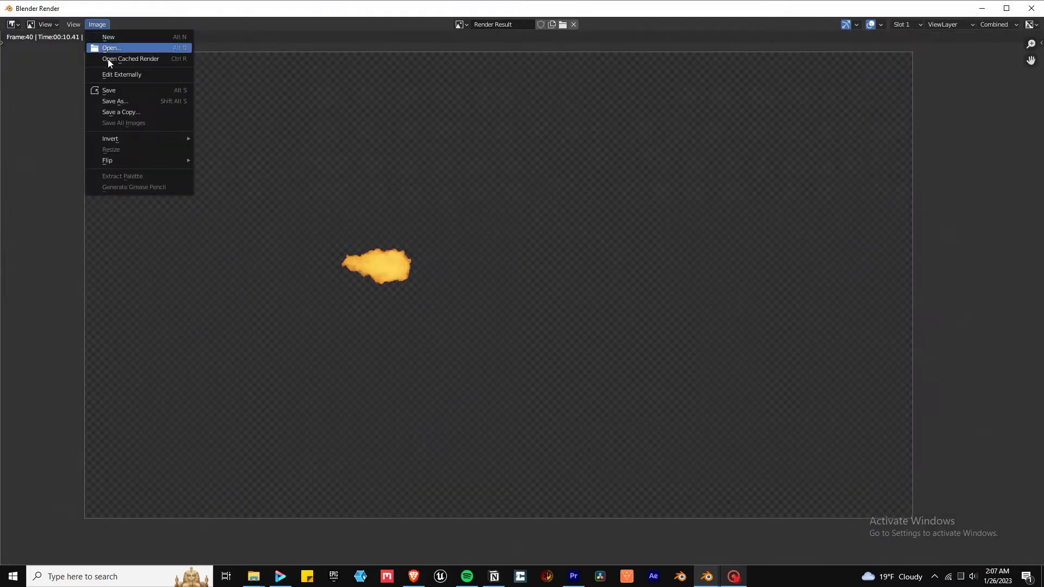
- Save the rendered muzzle flash as Flash_6.png in the Muzzle_Flashes folder
{"action": "left_click", "coordinate": [108, 59]}
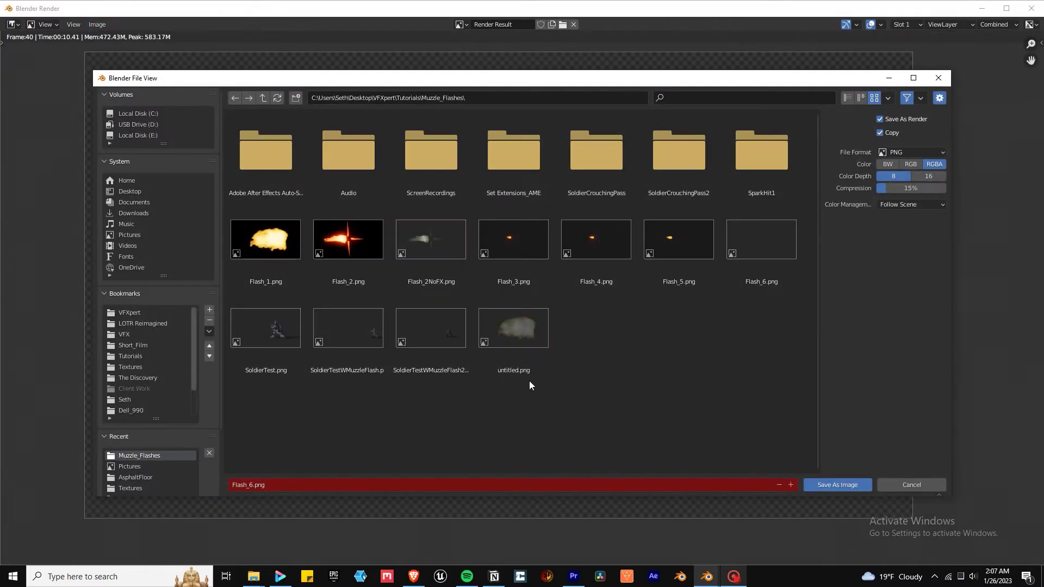
{"action": "left_click", "coordinate": [772, 253]}
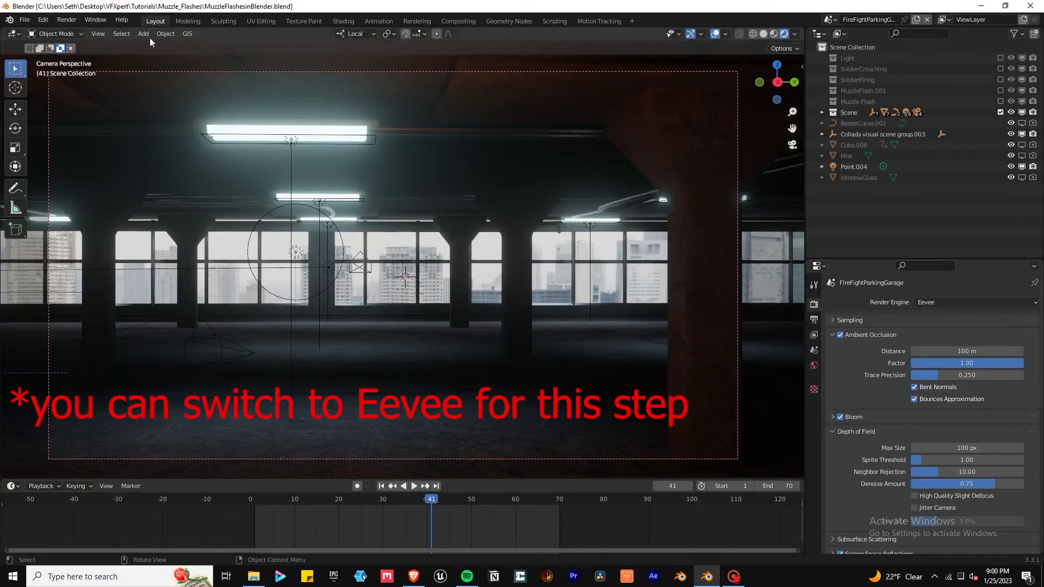
- Import Flash_5.png as an image plane with an Emit material and scale it up past the camera frame
{"action": "key", "text": "shift+a"}
{"action": "mouse_move", "coordinate": [305, 400]}
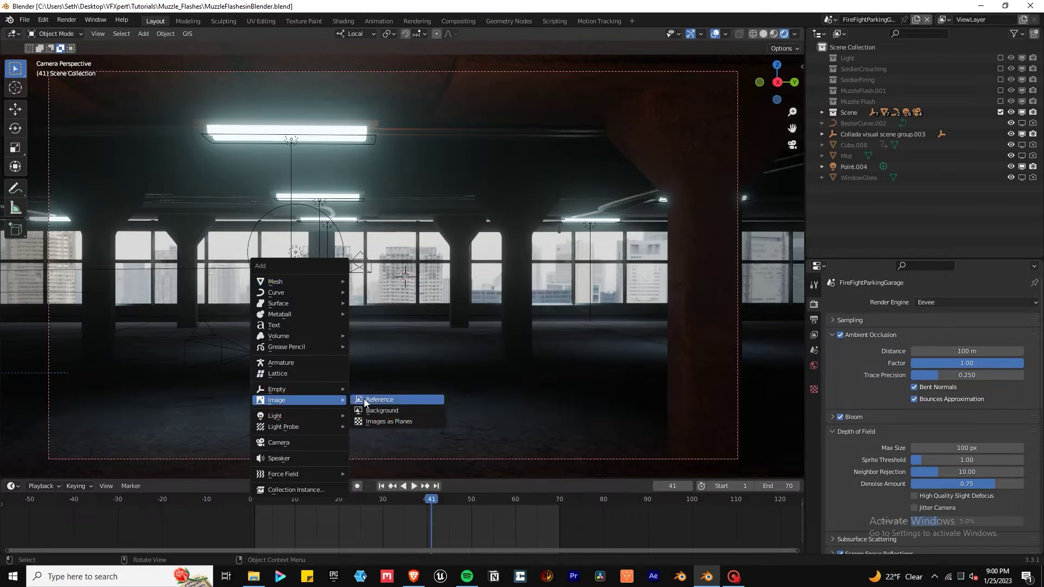
{"action": "left_click", "coordinate": [373, 422]}
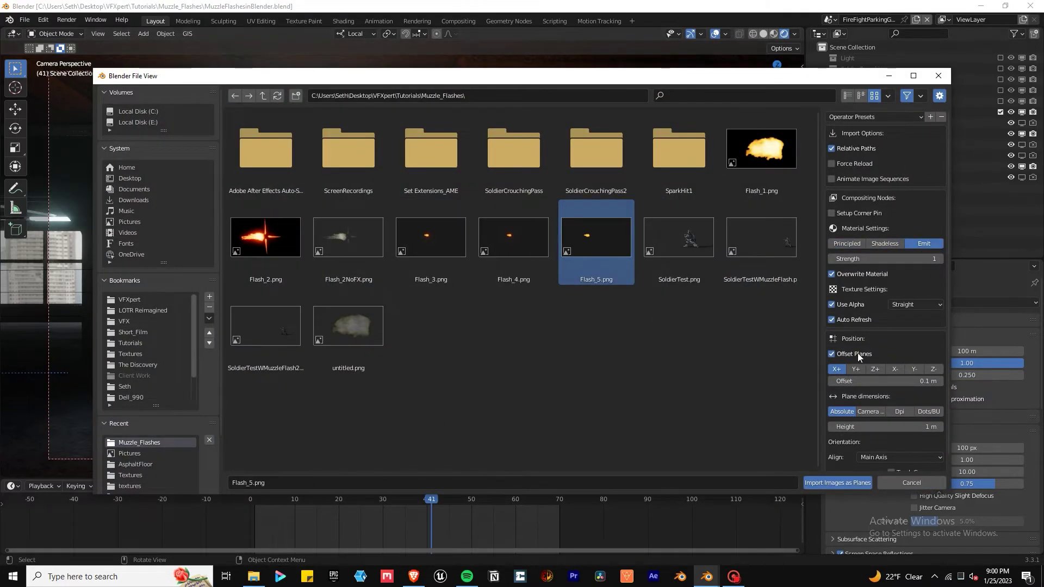
{"action": "left_click", "coordinate": [848, 483]}
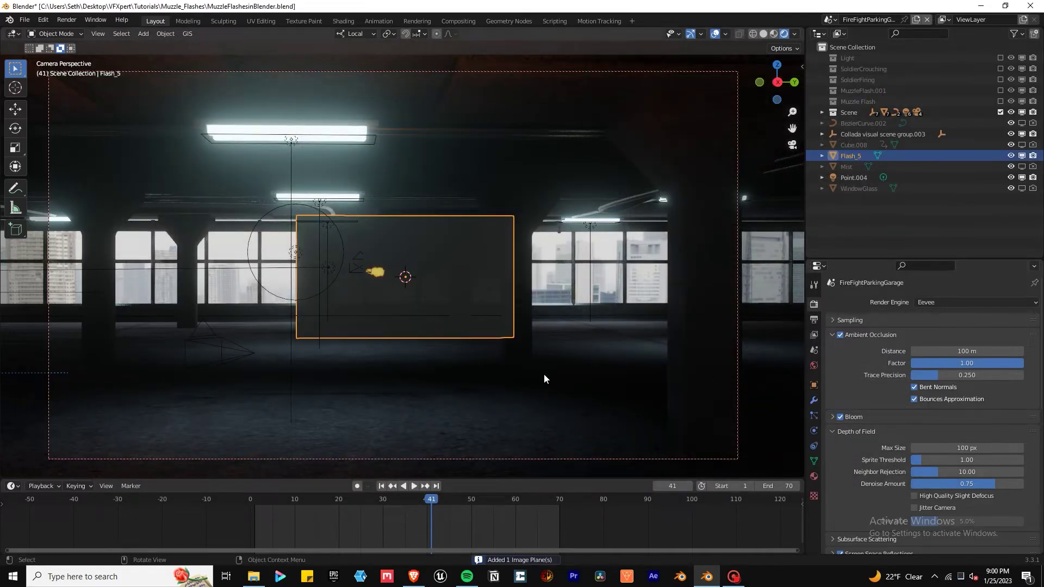
{"action": "key", "text": "s"}
- In the plane's material, set the Vector of the Alpha's Flash_5.png texture to Texture Coordinate | Window
{"action": "left_click", "coordinate": [814, 477]}
{"action": "scroll", "coordinate": [920, 462], "scroll_direction": "down", "scroll_amount": 5}
{"action": "left_click", "coordinate": [921, 466]}
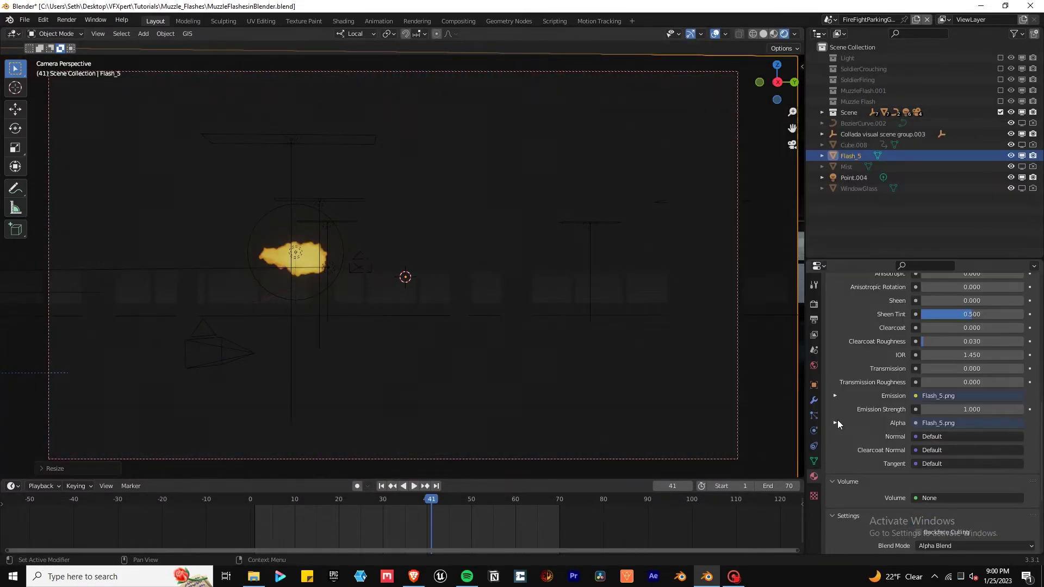
{"action": "left_click", "coordinate": [836, 423]}
{"action": "scroll", "coordinate": [863, 458], "scroll_direction": "down", "scroll_amount": 3}
{"action": "left_click", "coordinate": [919, 423]}
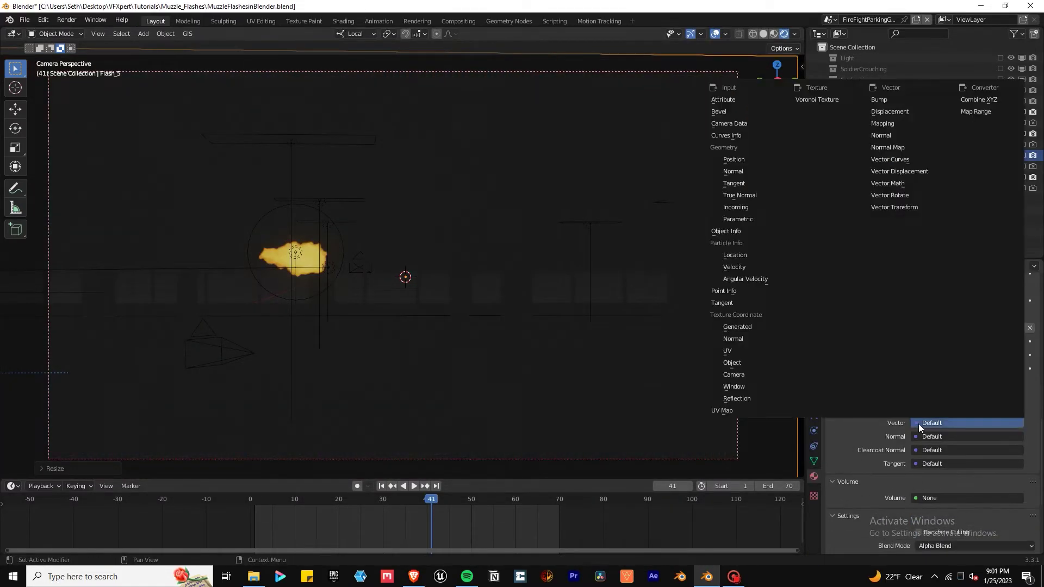
{"action": "left_click", "coordinate": [738, 387]}
- Scale down and move the Flash_5 plane so it closely frames the flash in the camera view
{"action": "scroll", "coordinate": [637, 373], "scroll_direction": "down", "scroll_amount": 2}
{"action": "key", "text": "s"}
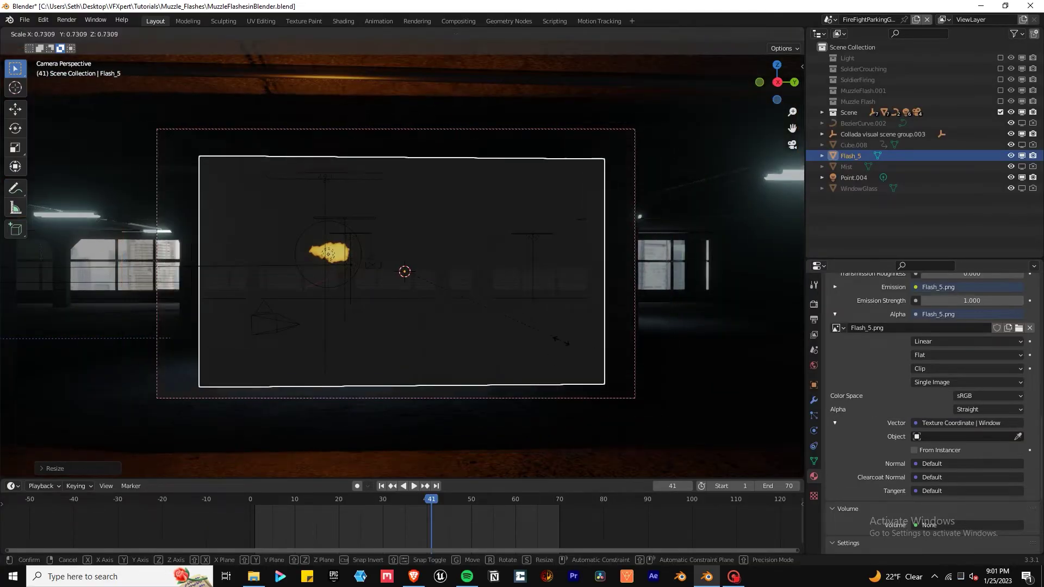
{"action": "key", "text": "Escape"}
{"action": "key", "text": "s"}
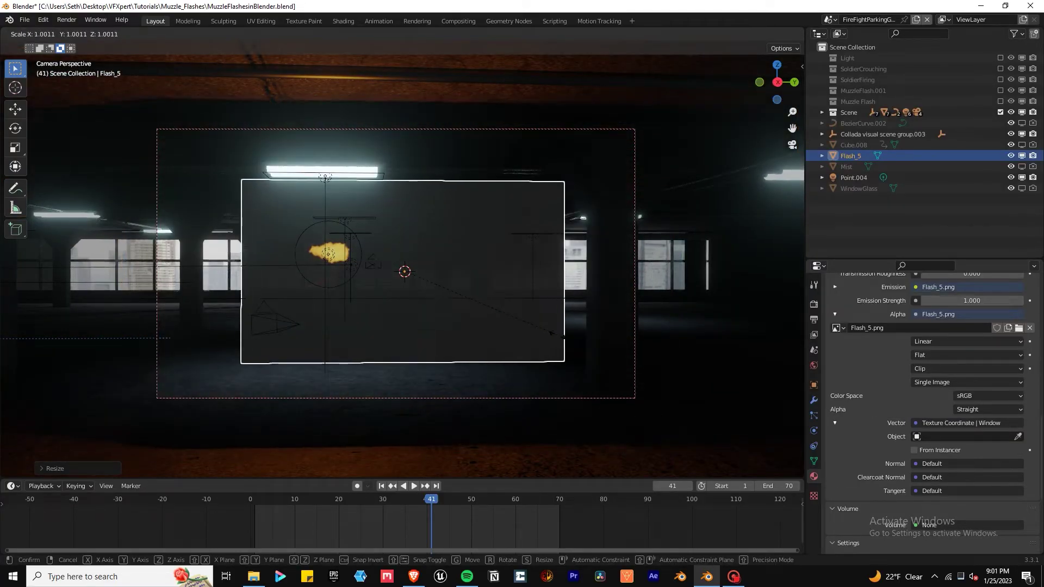
{"action": "key", "text": "Escape"}
{"action": "scroll", "coordinate": [508, 310], "scroll_direction": "up", "scroll_amount": 2}
{"action": "key", "text": "g"}
{"action": "left_click", "coordinate": [441, 279]}
{"action": "scroll", "coordinate": [441, 280], "scroll_direction": "up", "scroll_amount": 2}
{"action": "key", "text": "s"}
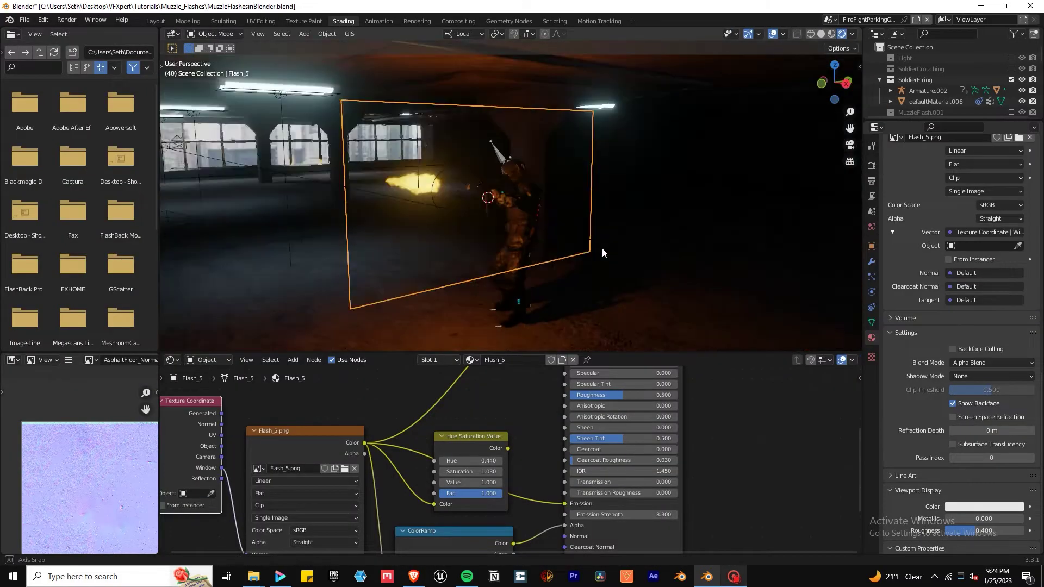
- Connect the Flash_5.png texture's Color output to the Principled BSDF's Alpha input in place of its Alpha output
{"action": "middle_click_drag", "start_coordinate": [602, 248], "coordinate": [559, 237]}
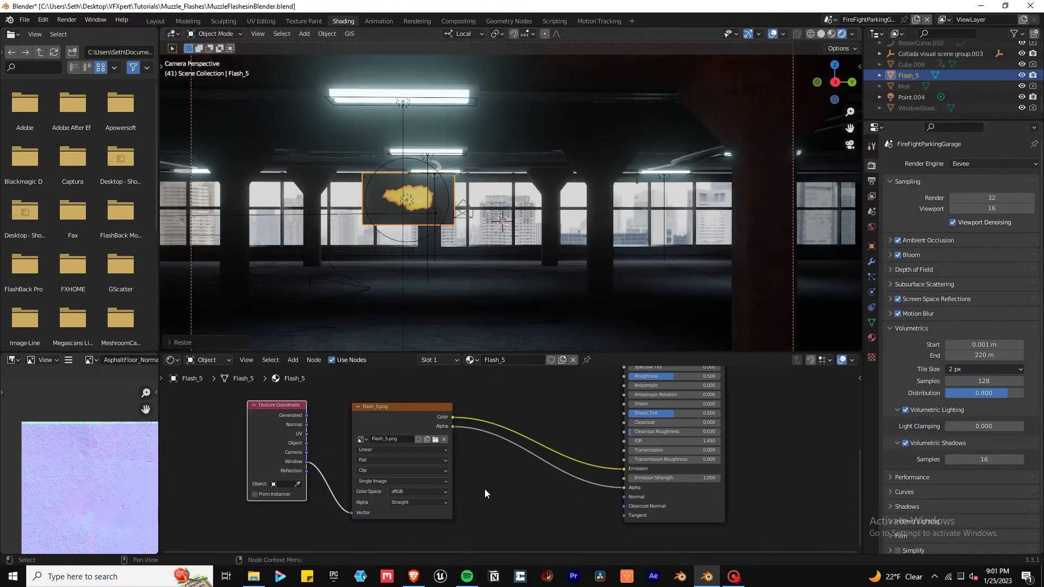
{"action": "middle_click_drag", "start_coordinate": [484, 489], "coordinate": [521, 471]}
{"action": "scroll", "coordinate": [540, 487], "scroll_direction": "down", "scroll_amount": 1}
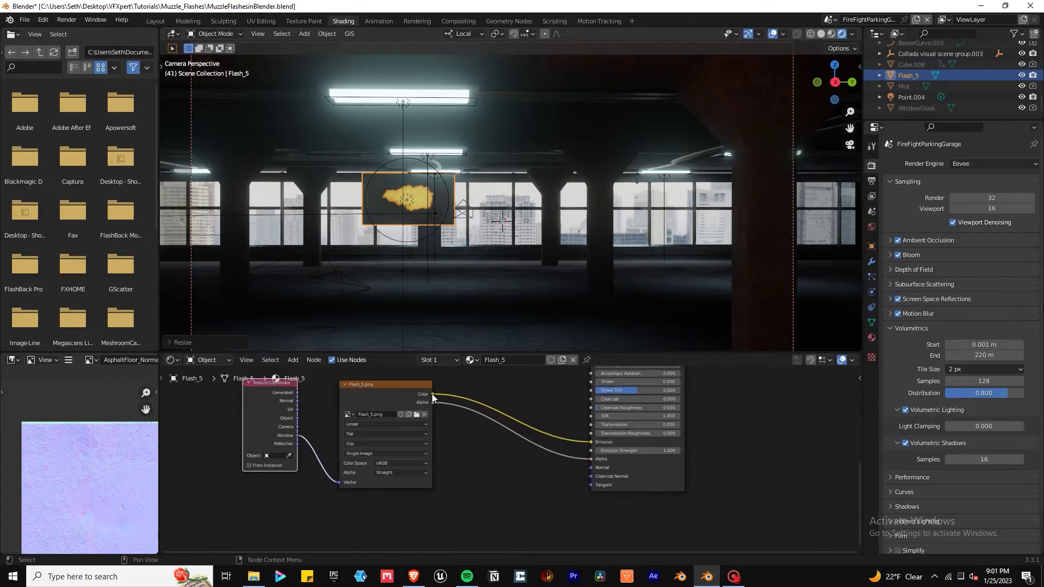
{"action": "left_click_drag", "start_coordinate": [432, 394], "coordinate": [592, 461]}
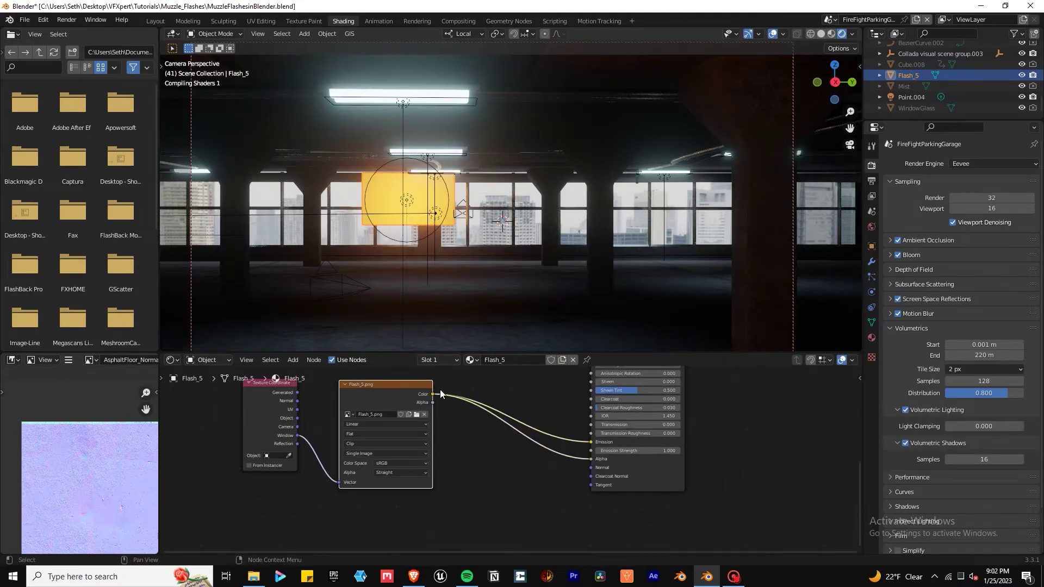
- Insert a ColorRamp between the image's Color output and the Alpha input, with its black stop at about 0.27
{"action": "scroll", "coordinate": [481, 453], "scroll_direction": "up", "scroll_amount": 1}
{"action": "key", "text": "shift+a"}
{"action": "left_click", "coordinate": [576, 423]}
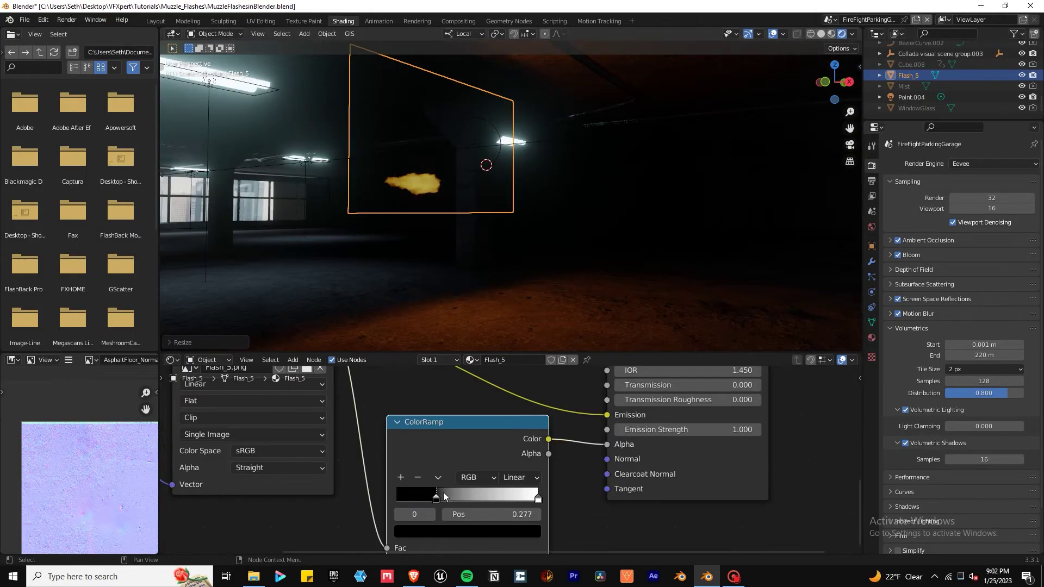
{"action": "middle_click_drag", "start_coordinate": [327, 93], "coordinate": [341, 89]}
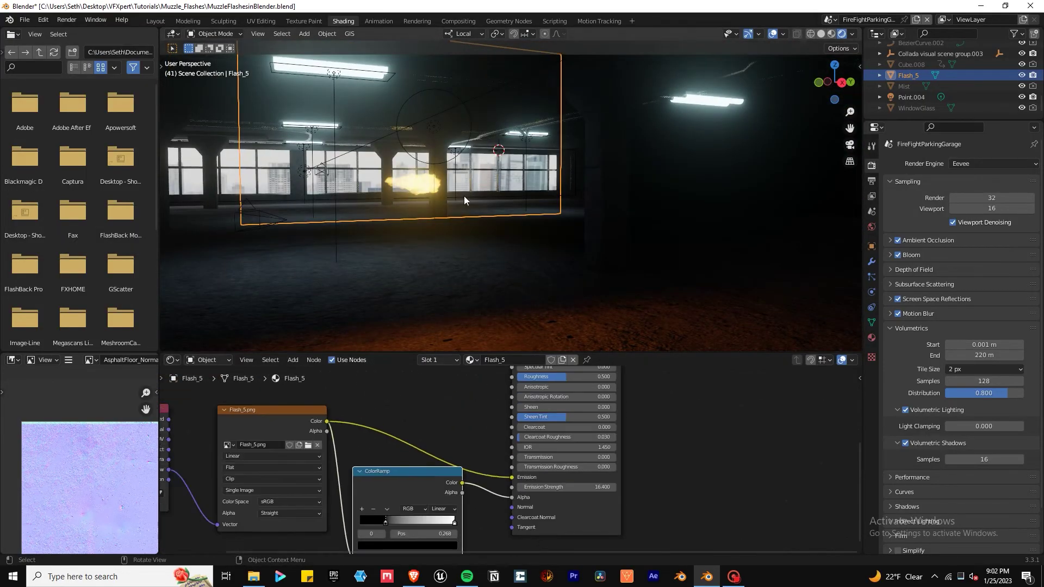
- Return to the camera view and enable the SoldierFiring collection
{"action": "key", "text": "KP_0"}
{"action": "scroll", "coordinate": [917, 84], "scroll_direction": "up", "scroll_amount": 3}
{"action": "left_click", "coordinate": [1012, 79]}
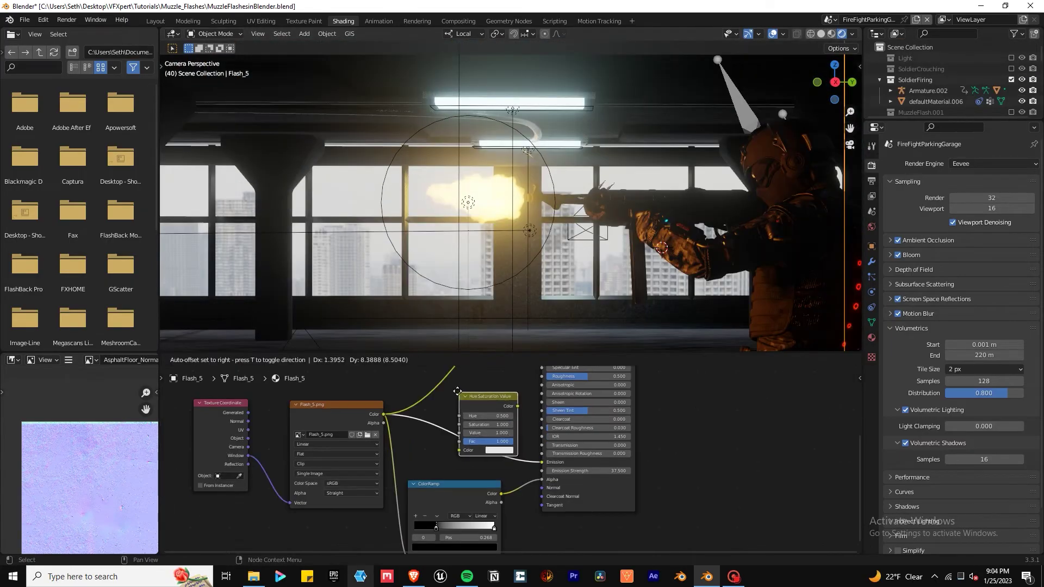
- Insert a Hue Saturation Value node between the Flash_5.png Color output and the Emission input, set Saturation to 1.050 and lower Hue slightly
{"action": "left_click", "coordinate": [457, 392]}
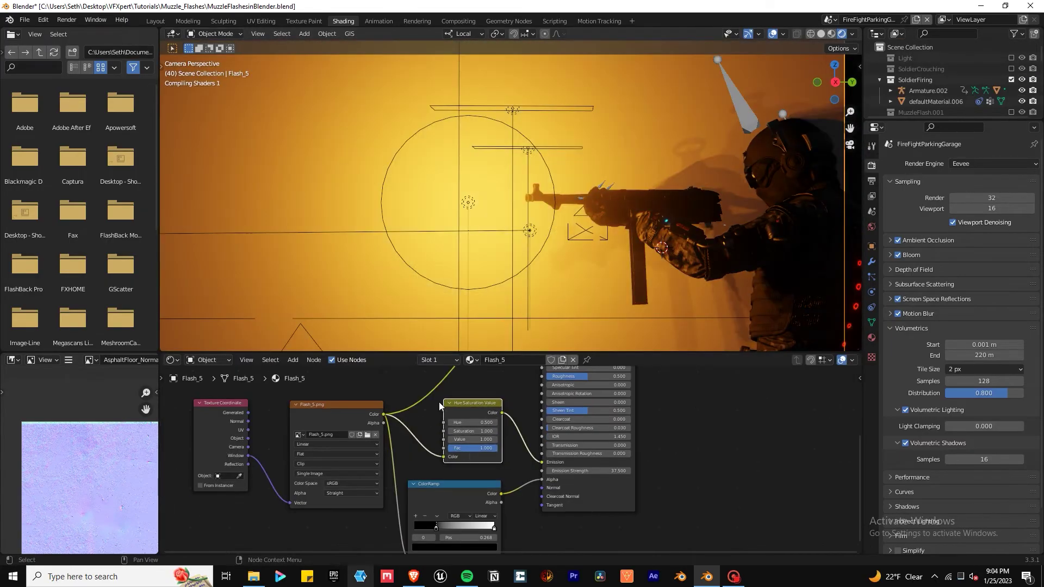
{"action": "scroll", "coordinate": [478, 413], "scroll_direction": "up", "scroll_amount": 5}
{"action": "left_click_drag", "start_coordinate": [507, 466], "coordinate": [486, 457]}
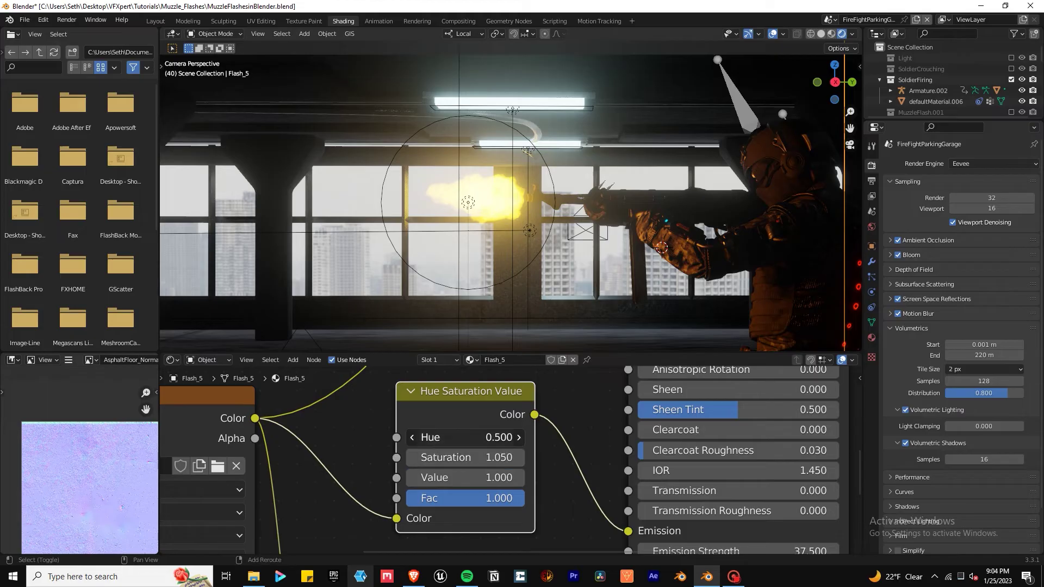
{"action": "left_click_drag", "start_coordinate": [465, 437], "coordinate": [453, 437]}
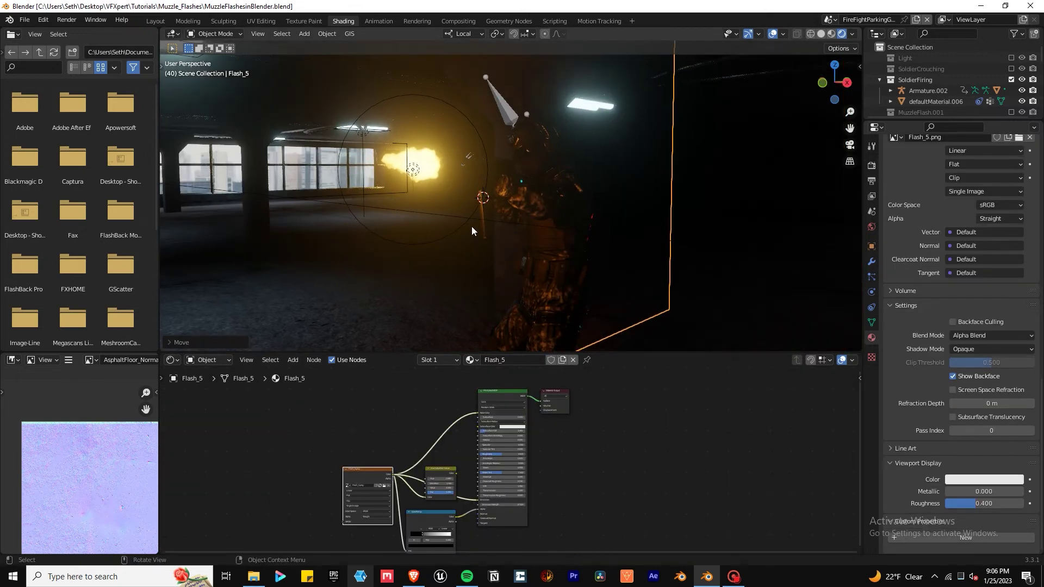
- View the flash plane from outside the camera and open the Shadow Mode choices in the Flash_5 material's settings
{"action": "middle_click_drag", "start_coordinate": [445, 234], "coordinate": [476, 261]}
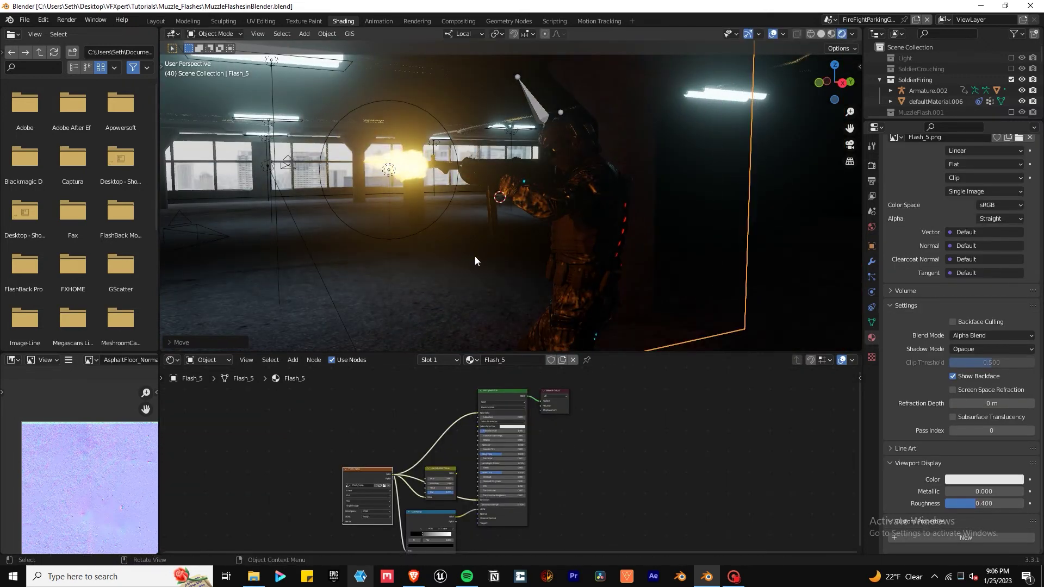
{"action": "mouse_move", "coordinate": [573, 252]}
{"action": "middle_mouse_down"}
{"action": "mouse_move", "coordinate": [544, 218]}
{"action": "mouse_move", "coordinate": [576, 258]}
{"action": "middle_mouse_up"}
{"action": "left_click", "coordinate": [918, 306]}
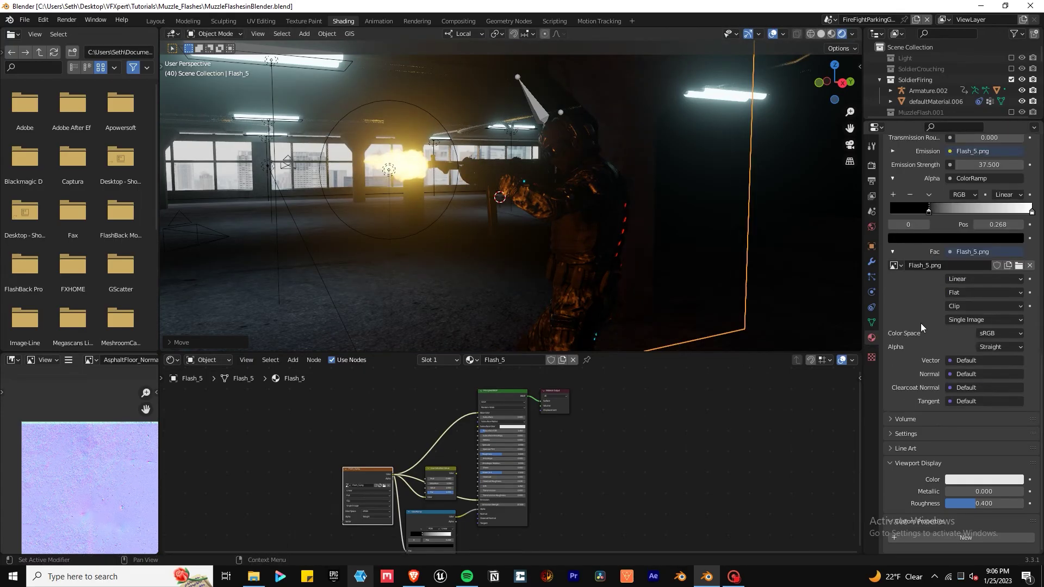
{"action": "left_click", "coordinate": [906, 434]}
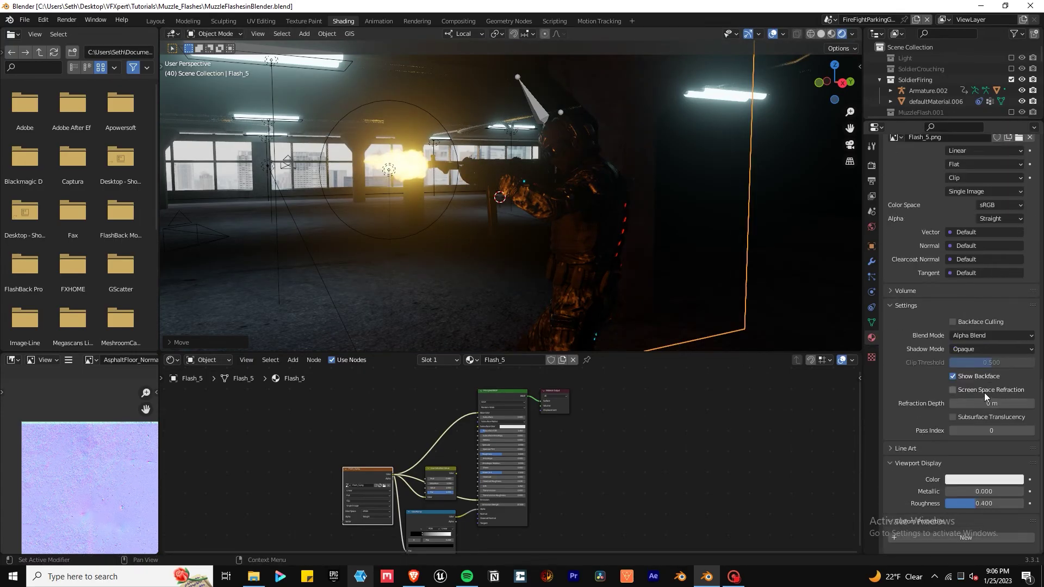
{"action": "left_click", "coordinate": [970, 348]}
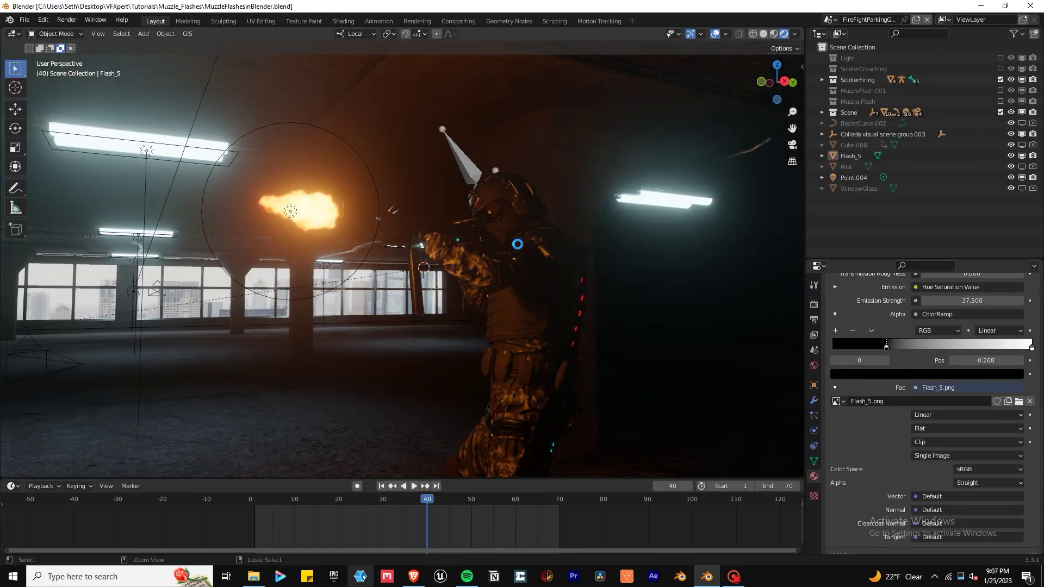
- Hide the viewport overlays for a clean view of the soldier and the muzzle flash
{"action": "left_click", "coordinate": [715, 35]}
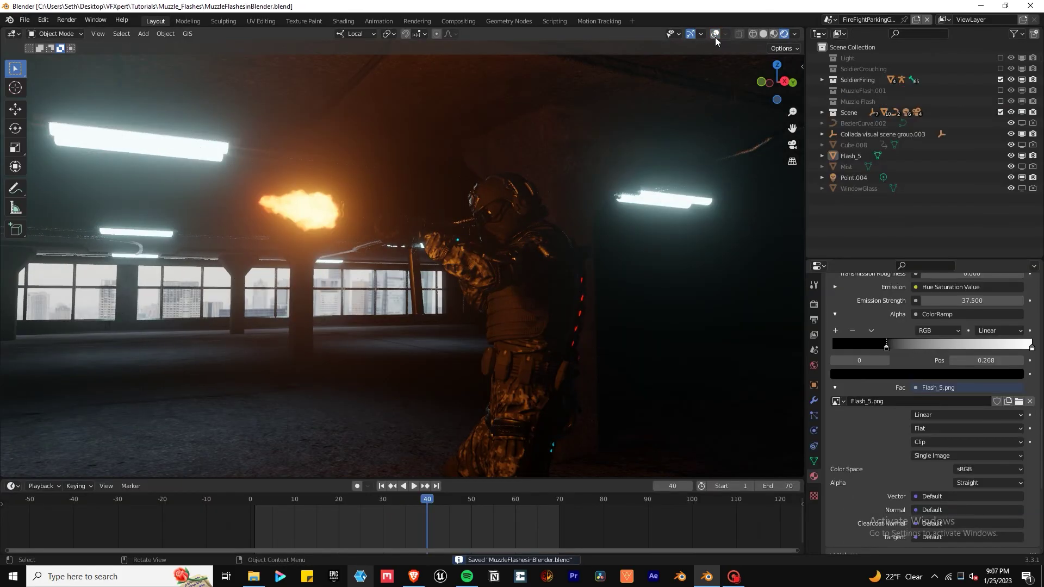